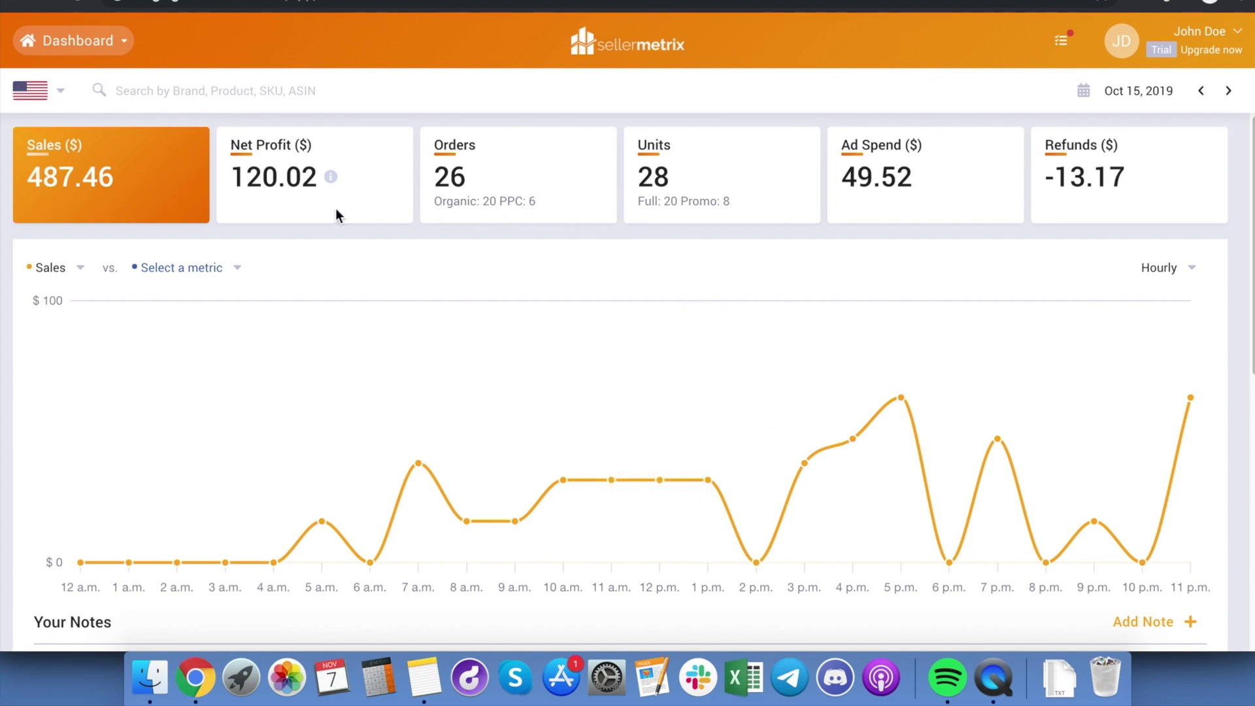
- Look over the dashboard's sales chart, notes area and product list for Oct 15, 2019
{"action": "scroll", "coordinate": [487, 249], "scroll_direction": "down", "scroll_amount": 4}
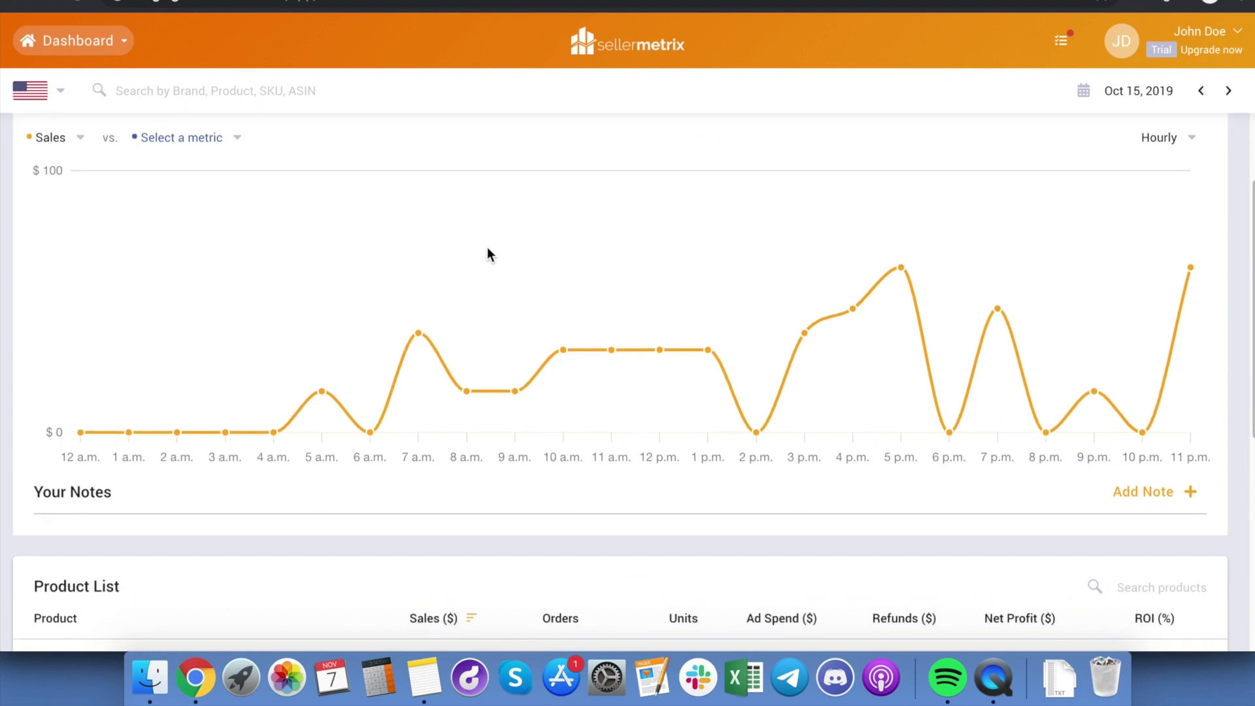
{"action": "scroll", "coordinate": [487, 254], "scroll_direction": "down", "scroll_amount": 3}
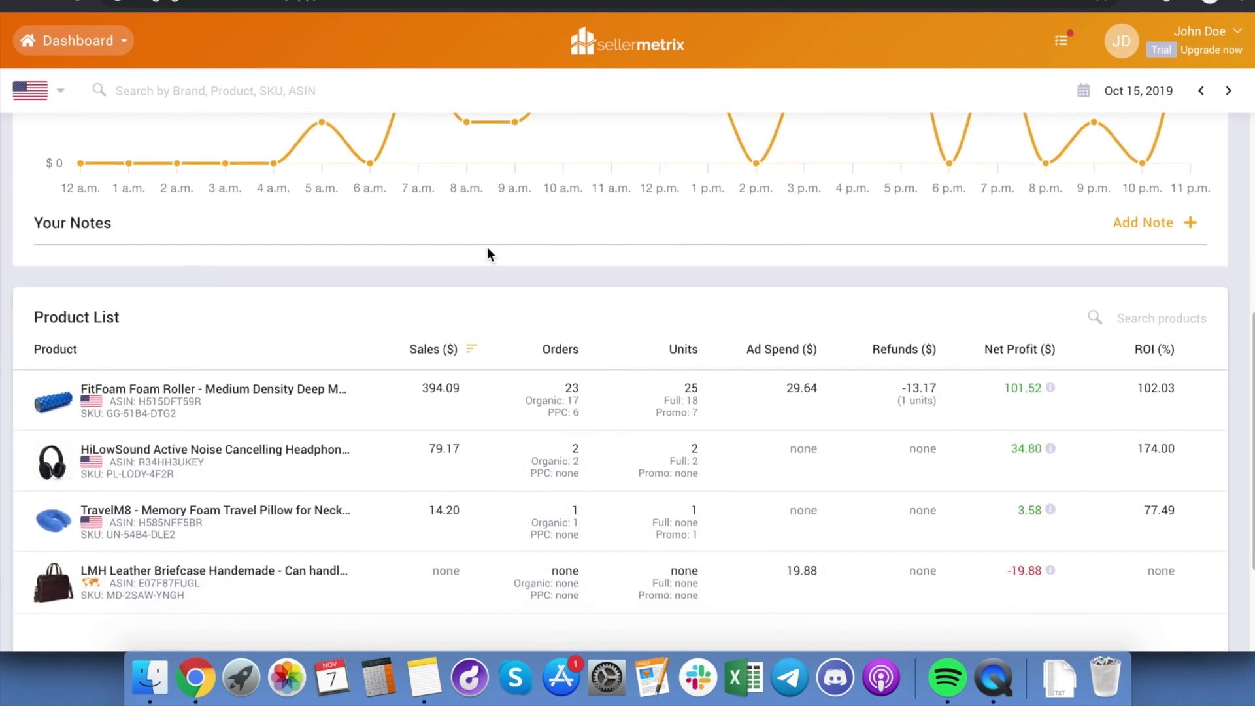
{"action": "scroll", "coordinate": [488, 248], "scroll_direction": "up", "scroll_amount": 5}
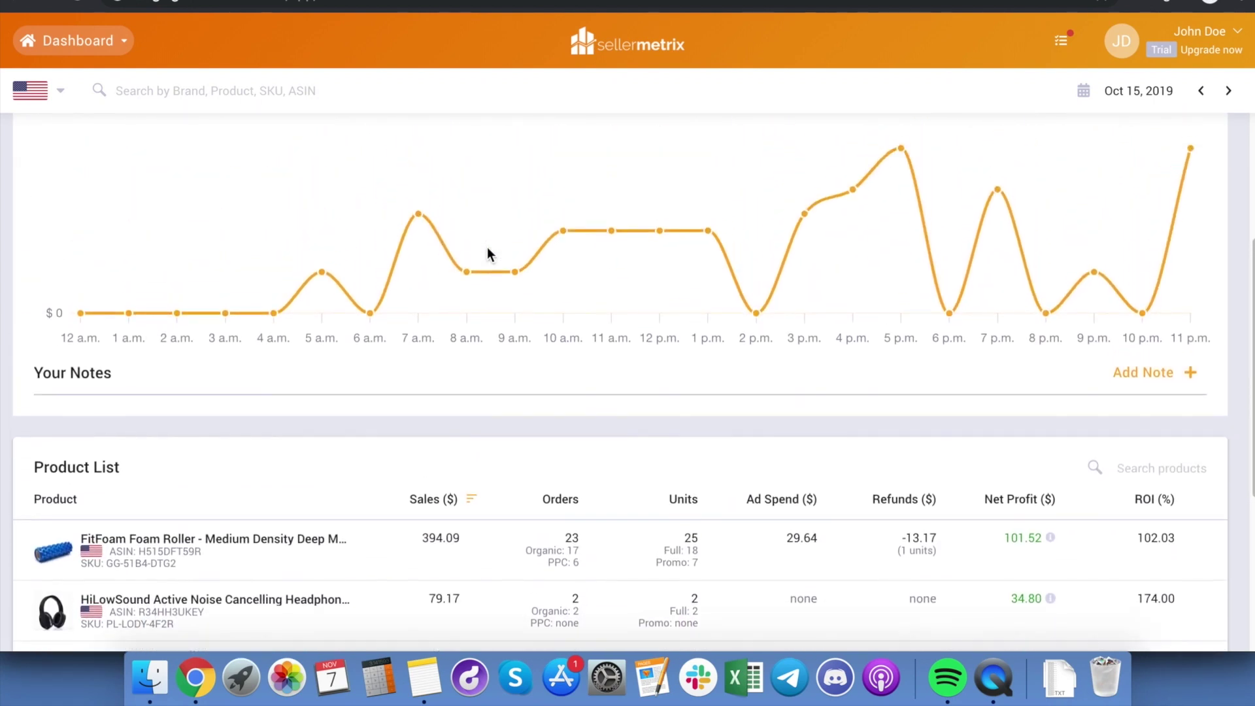
{"action": "scroll", "coordinate": [488, 254], "scroll_direction": "up", "scroll_amount": 2}
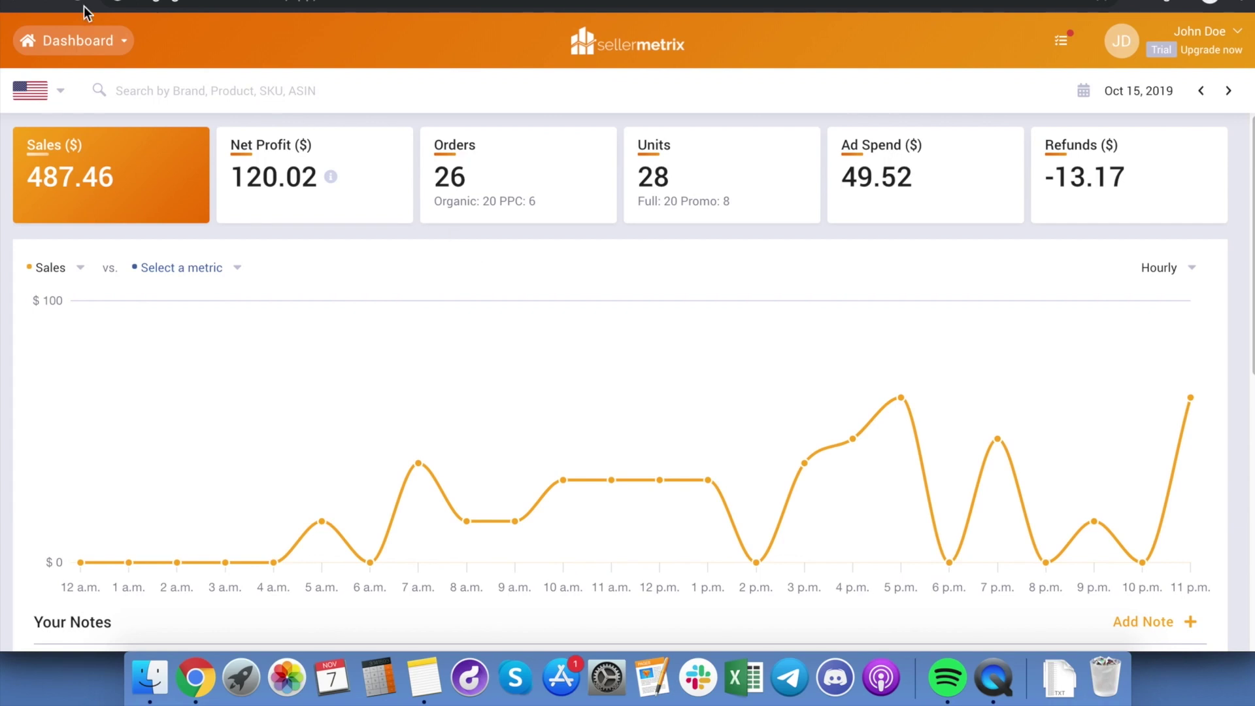
- Switch the dashboard's marketplace to Global, return it to USA, and check the other available countries
{"action": "left_click", "coordinate": [31, 100]}
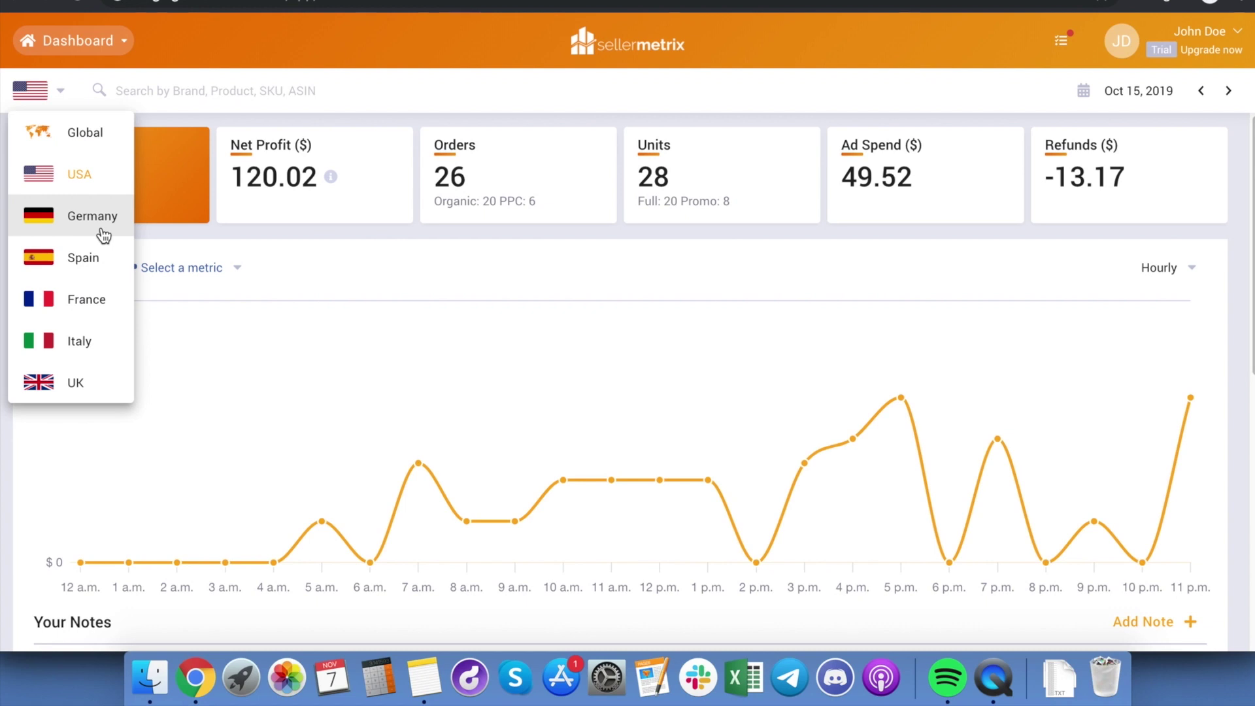
{"action": "left_click", "coordinate": [96, 145]}
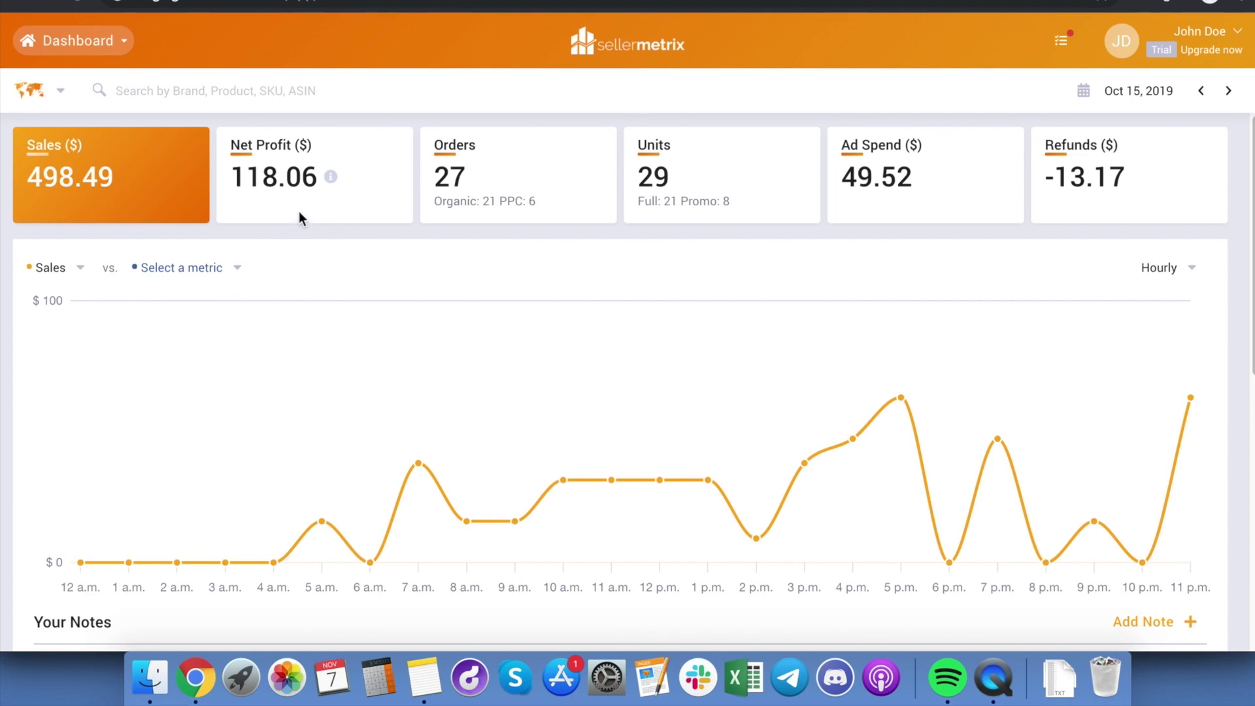
{"action": "left_click", "coordinate": [30, 90]}
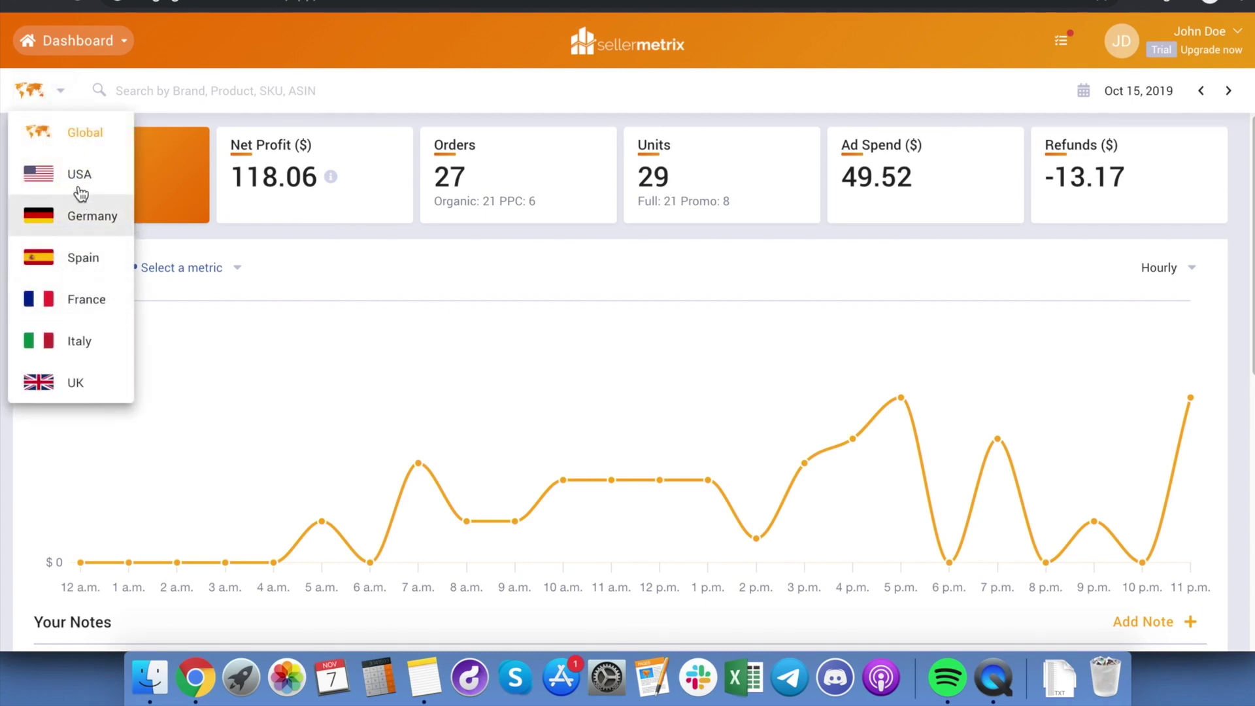
{"action": "left_click", "coordinate": [78, 186]}
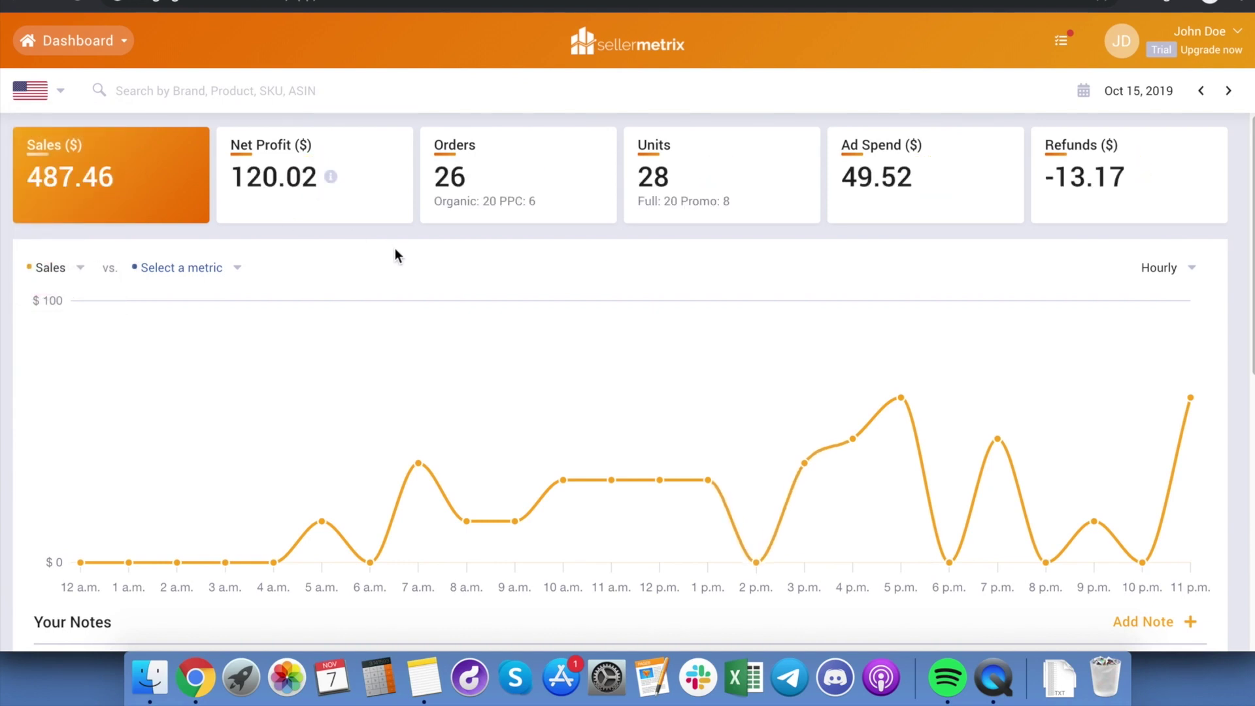
{"action": "left_click", "coordinate": [46, 93]}
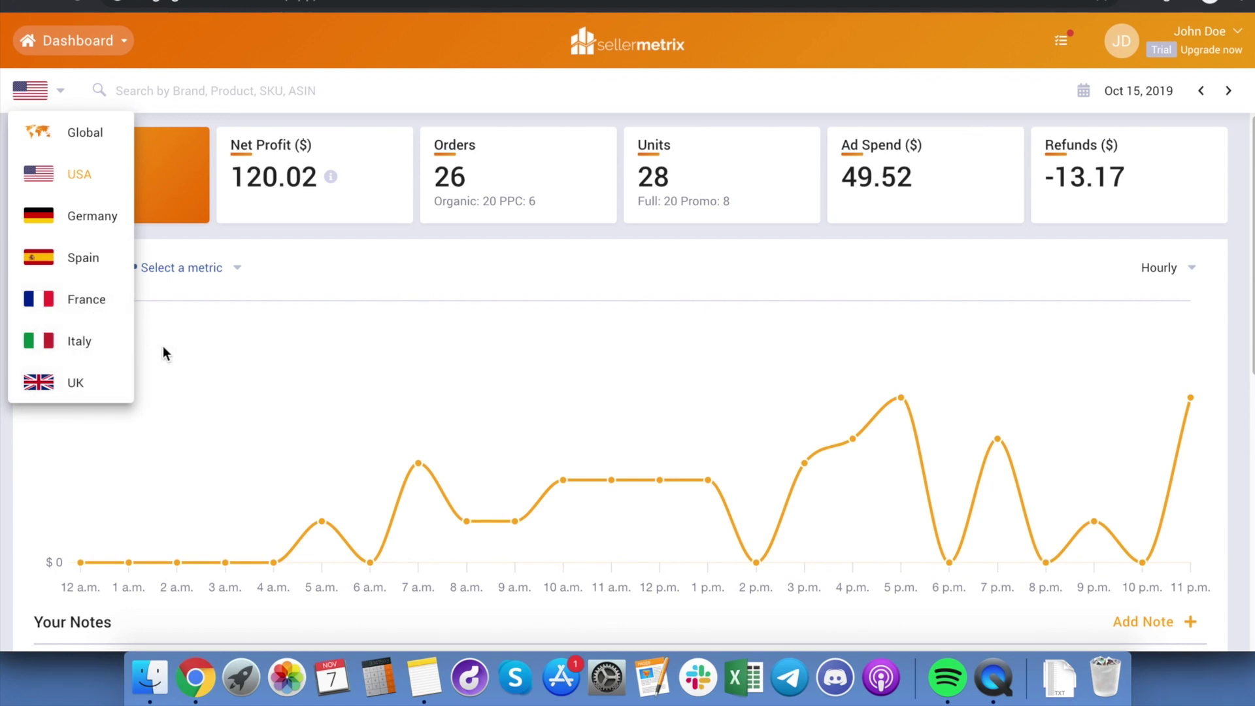
{"action": "left_click", "coordinate": [351, 237]}
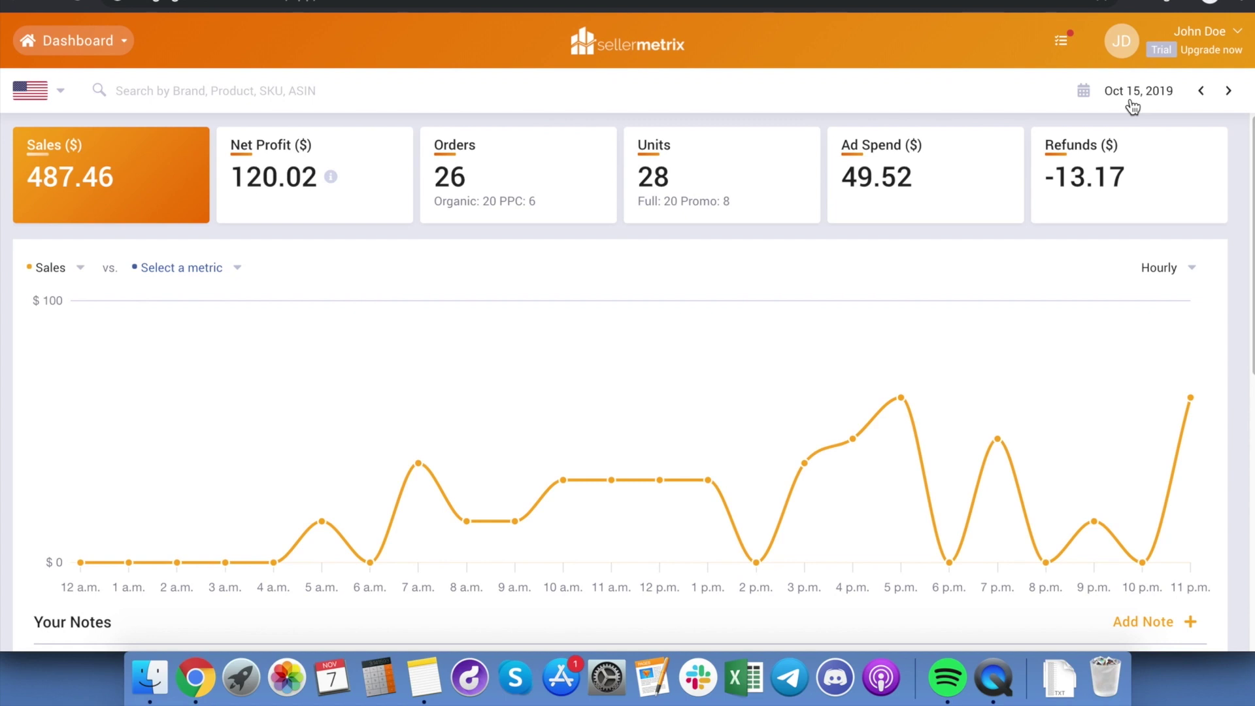
- Set the dashboard's date range to August 1 through August 31, 2019
{"action": "left_click", "coordinate": [1131, 98]}
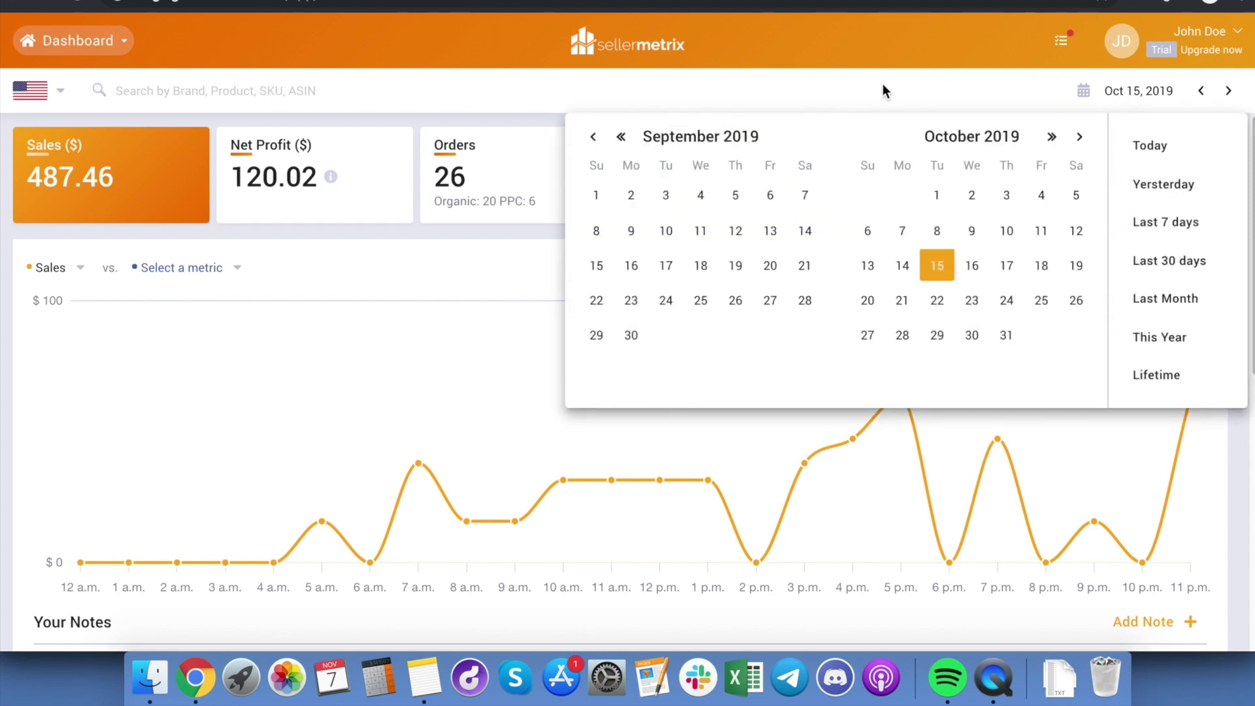
{"action": "left_click", "coordinate": [593, 136]}
{"action": "left_click", "coordinate": [745, 196]}
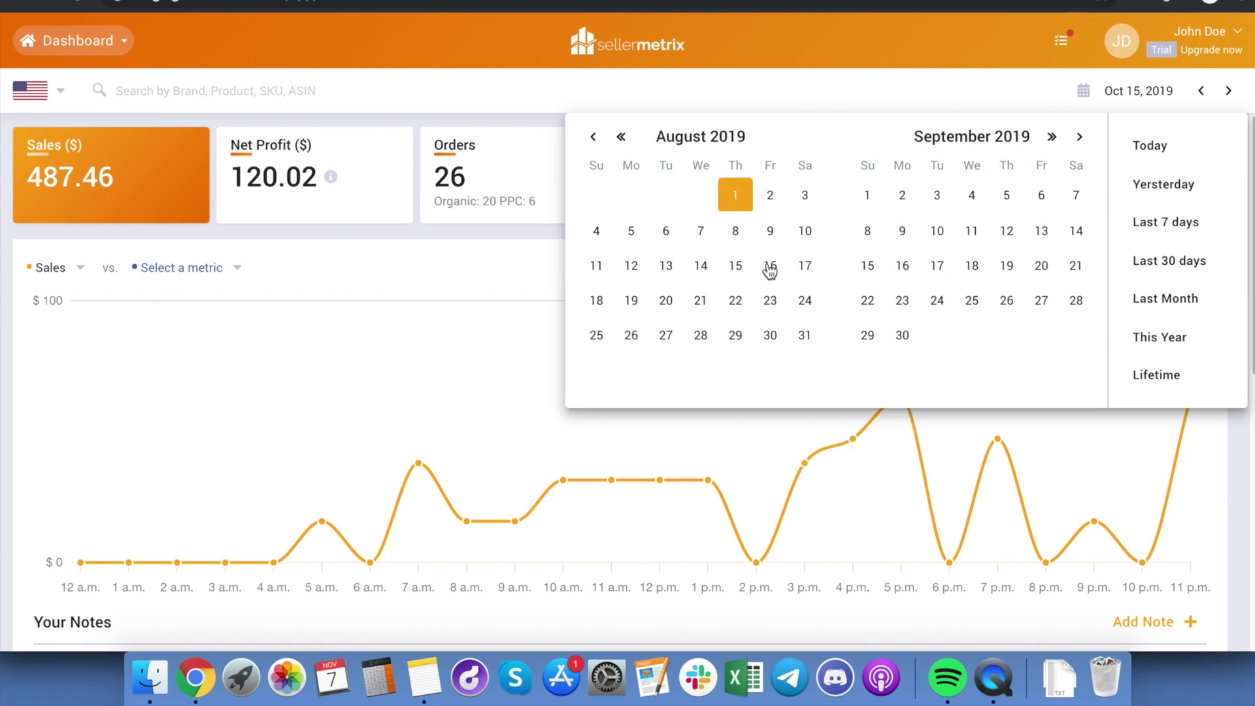
{"action": "left_click", "coordinate": [806, 343]}
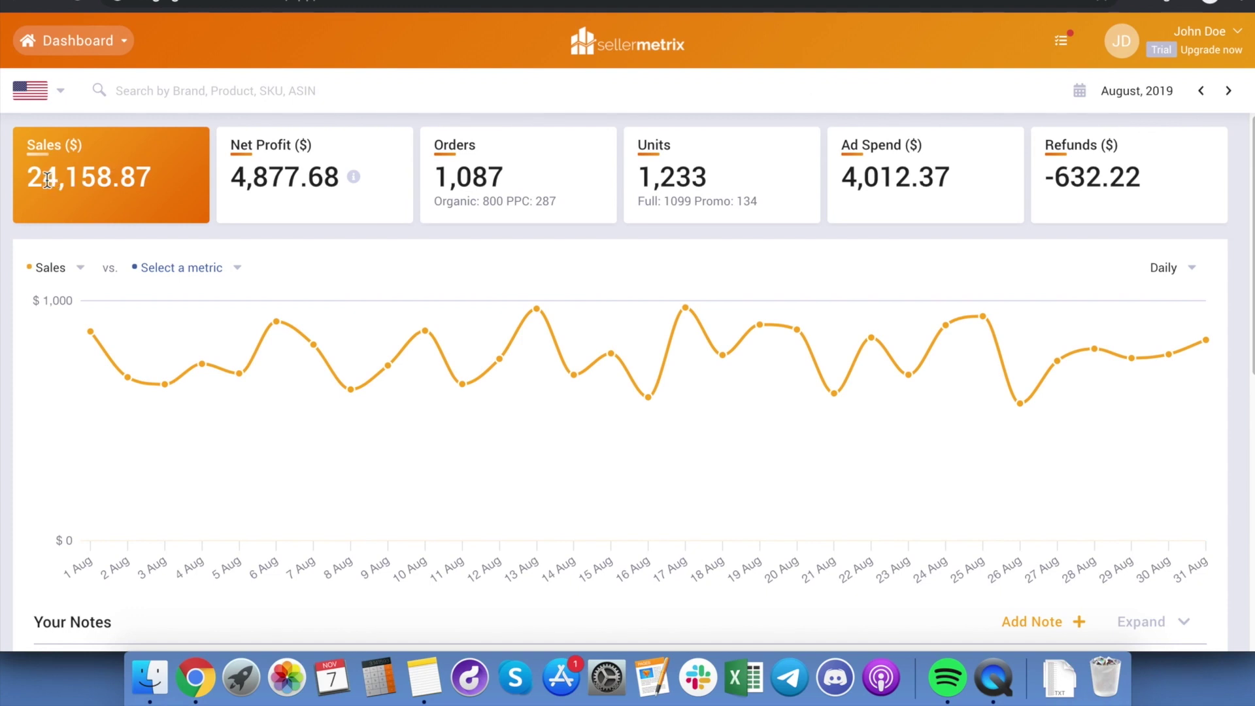
- Examine the August net profit details, the organic and PPC order split, and the full-price and promo unit split
{"action": "left_click", "coordinate": [358, 179]}
{"action": "left_click_drag", "start_coordinate": [556, 201], "coordinate": [507, 201]}
{"action": "left_click", "coordinate": [550, 201]}
{"action": "left_click_drag", "start_coordinate": [639, 201], "coordinate": [751, 204]}
{"action": "left_click", "coordinate": [688, 205]}
{"action": "left_click", "coordinate": [748, 203]}
- Review the metrics offered for the chart's main series and its comparison series without changing either
{"action": "left_click", "coordinate": [76, 268]}
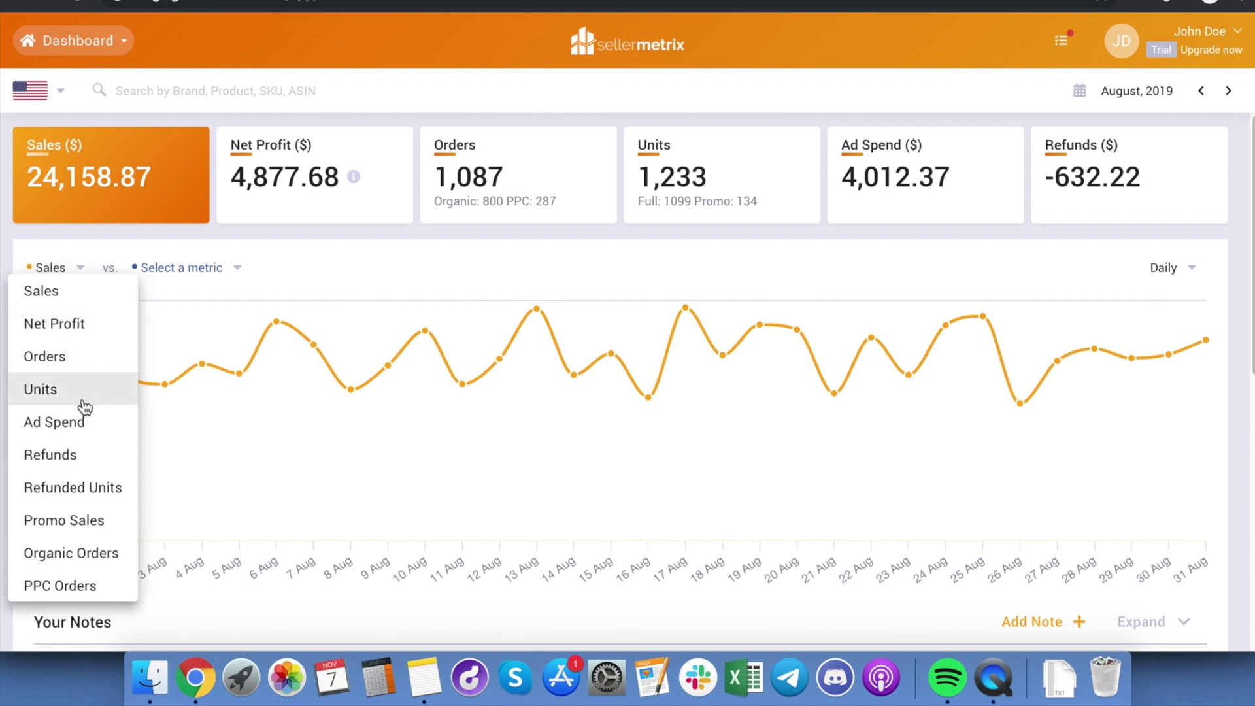
{"action": "left_click", "coordinate": [356, 234]}
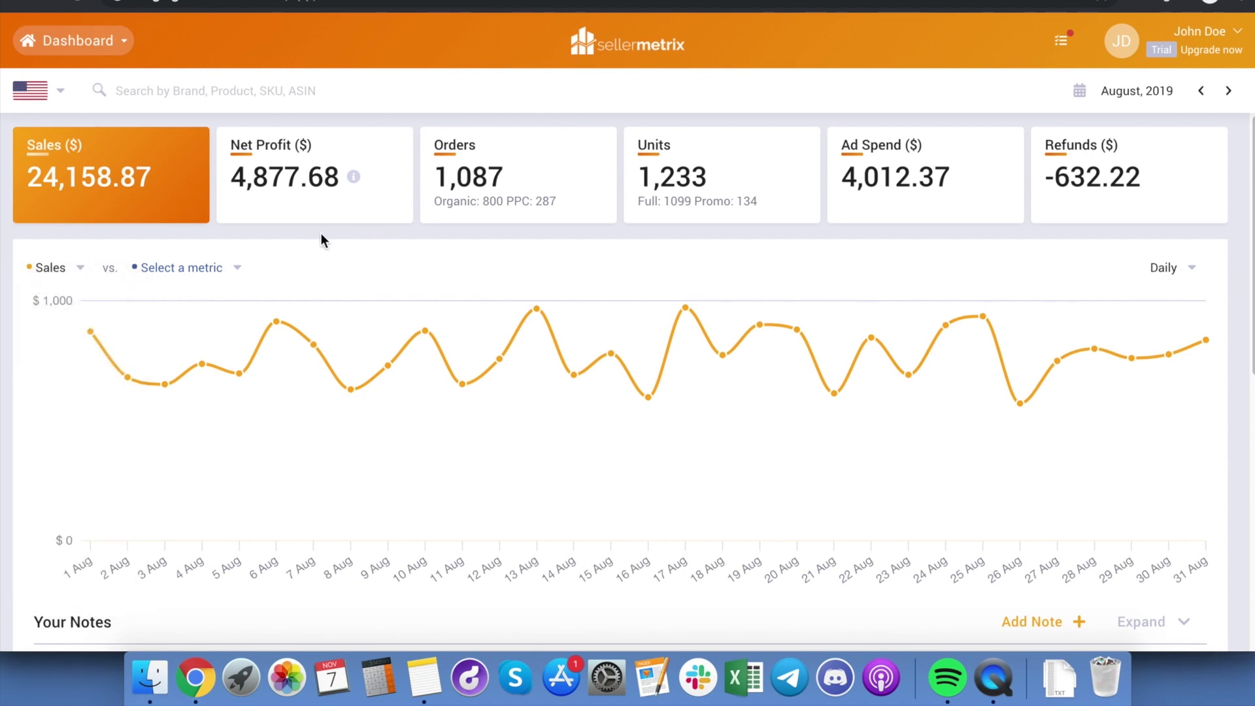
{"action": "left_click", "coordinate": [225, 270]}
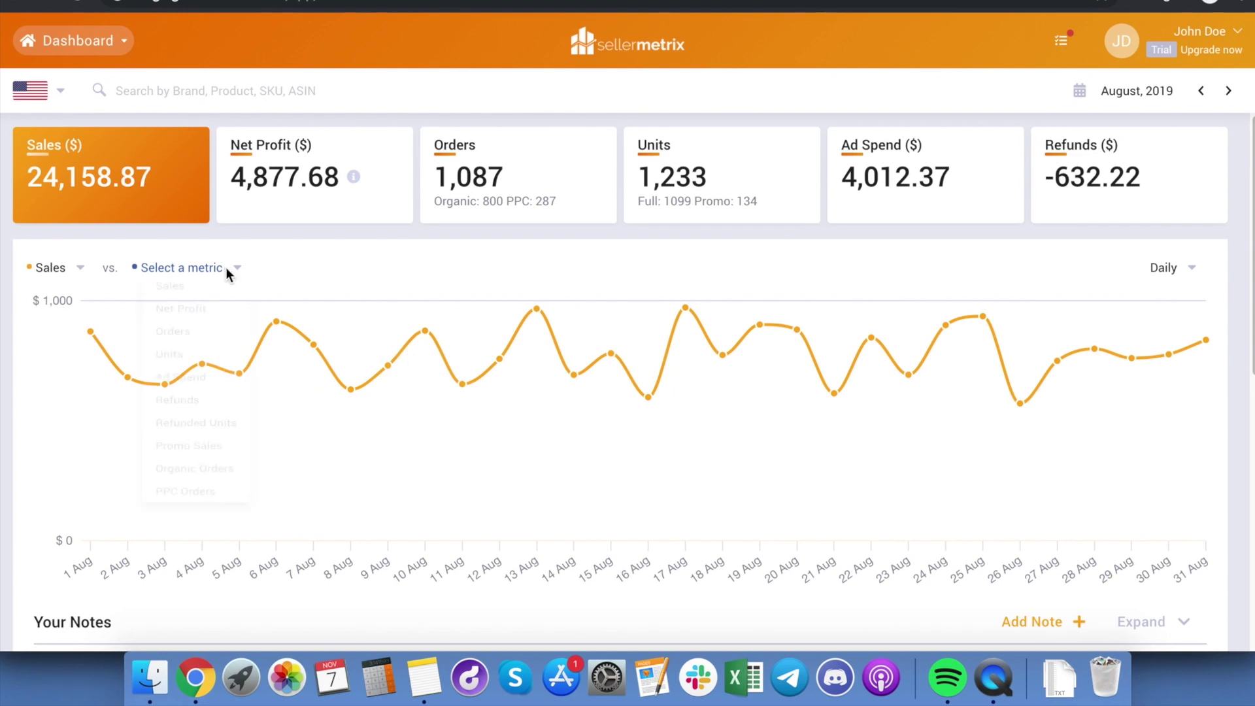
{"action": "left_click", "coordinate": [307, 241]}
- Set the date range to This Year and the chart's interval to Monthly
{"action": "scroll", "coordinate": [412, 268], "scroll_direction": "down", "scroll_amount": 1}
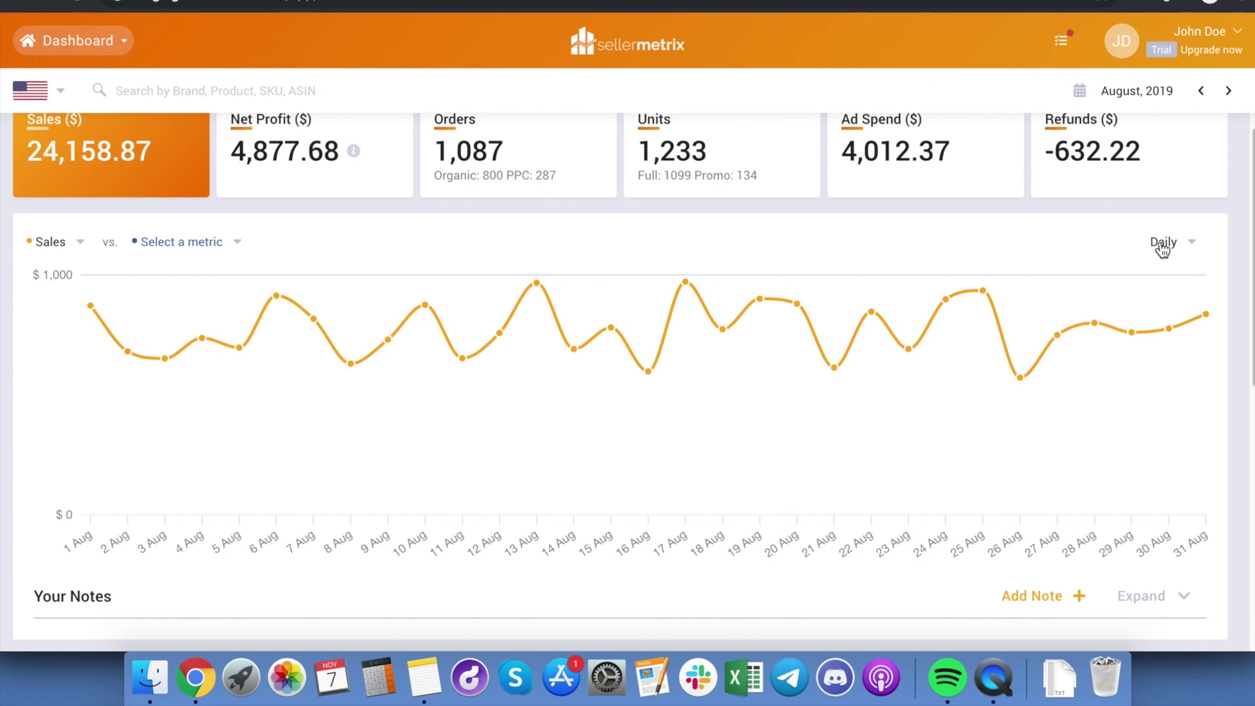
{"action": "mouse_move", "coordinate": [1112, 303]}
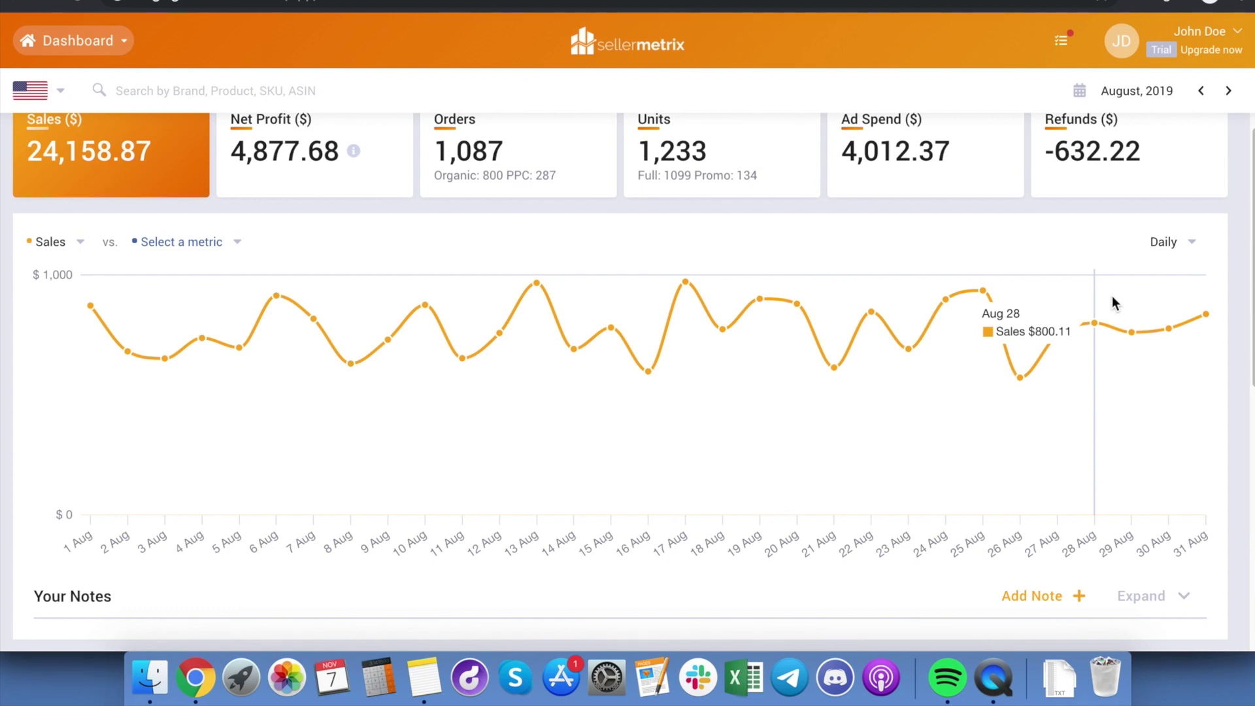
{"action": "left_click", "coordinate": [1130, 95]}
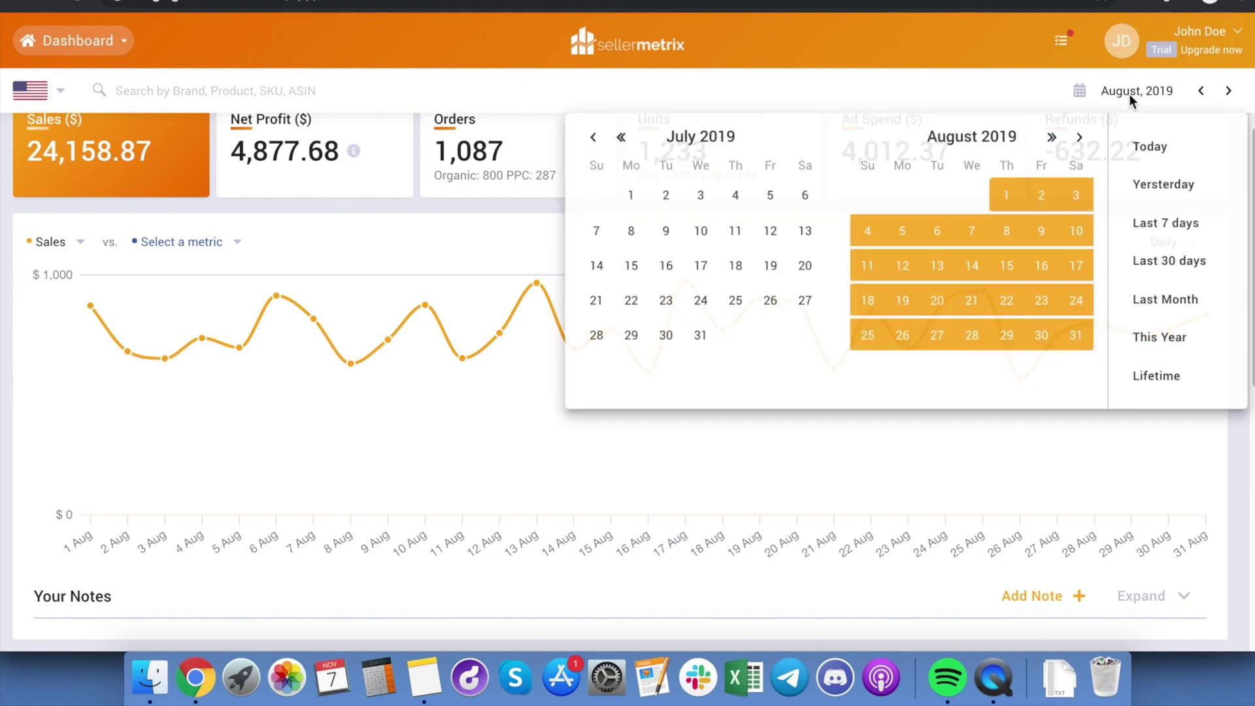
{"action": "left_click", "coordinate": [1178, 347]}
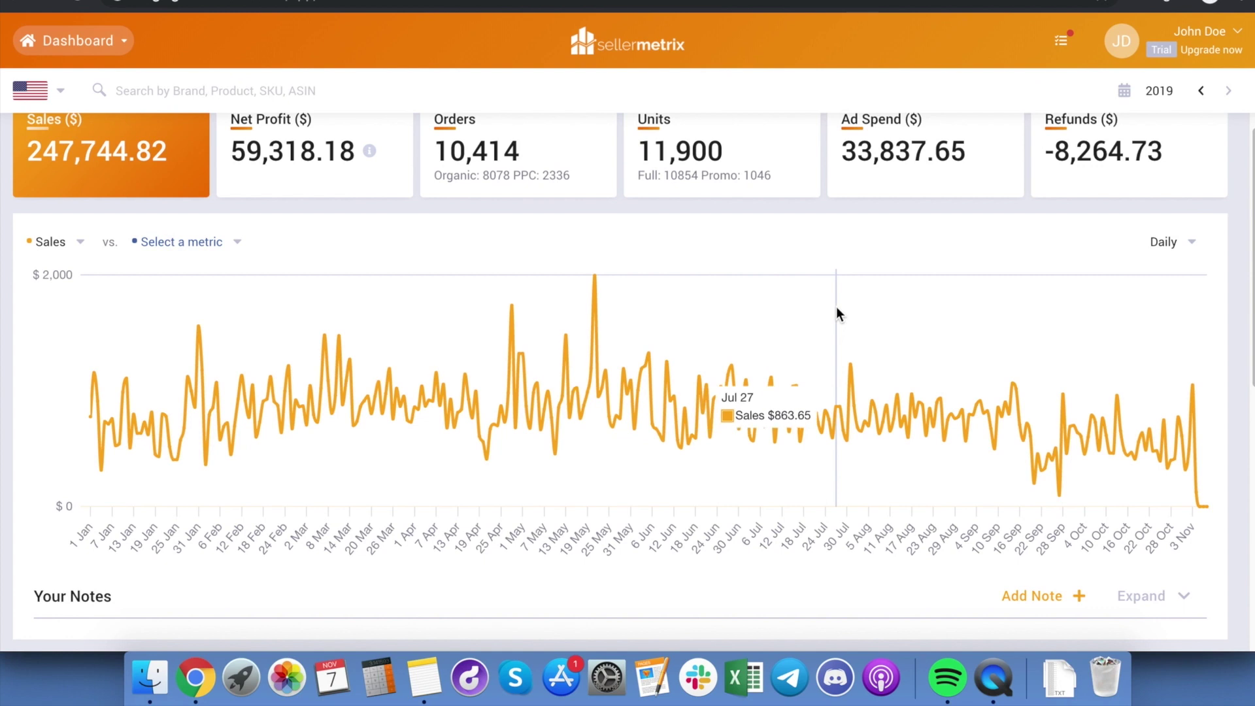
{"action": "left_click", "coordinate": [1167, 241]}
{"action": "left_click", "coordinate": [1180, 359]}
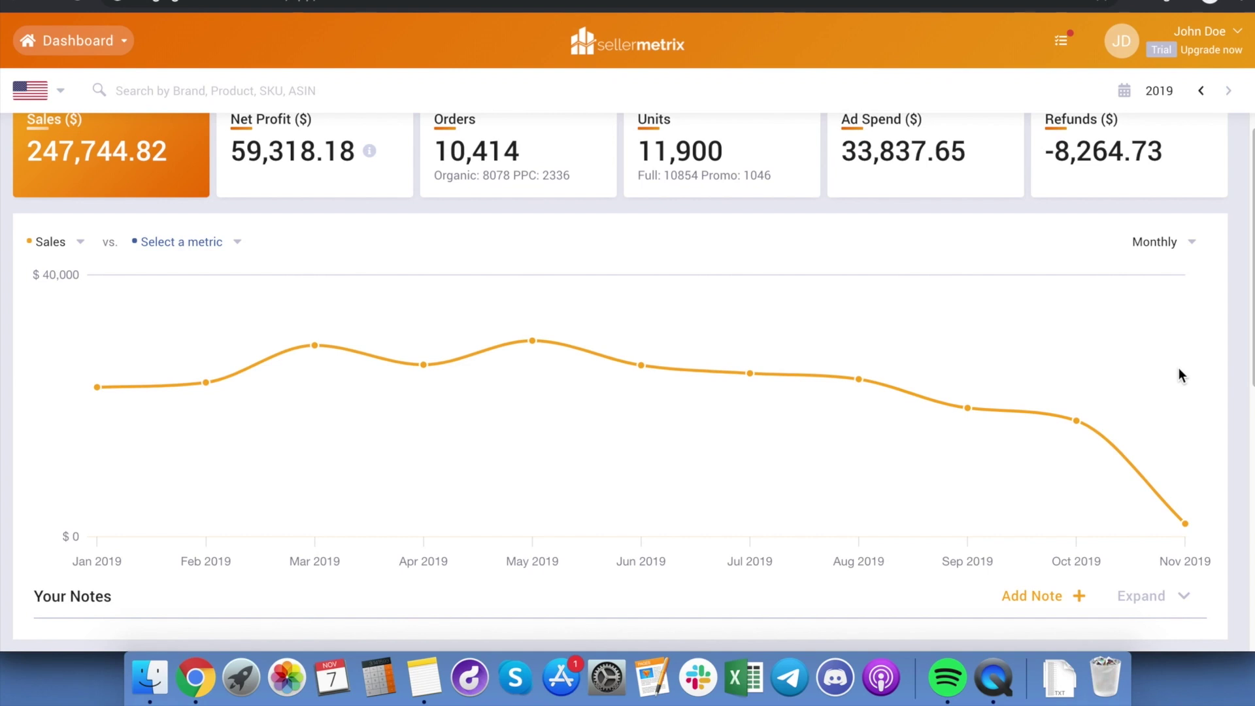
- Set a custom date range from January 1 to October 31, 2019 for the dashboard
{"action": "mouse_move", "coordinate": [1173, 409]}
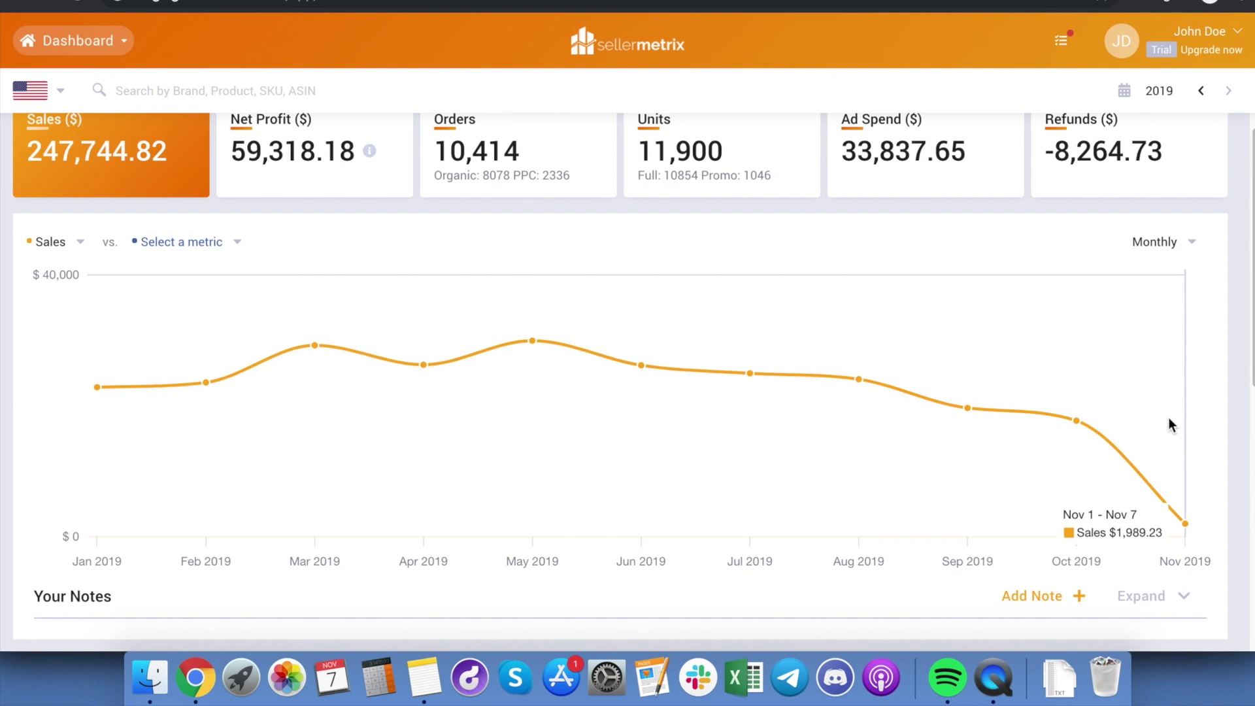
{"action": "left_click", "coordinate": [1151, 90]}
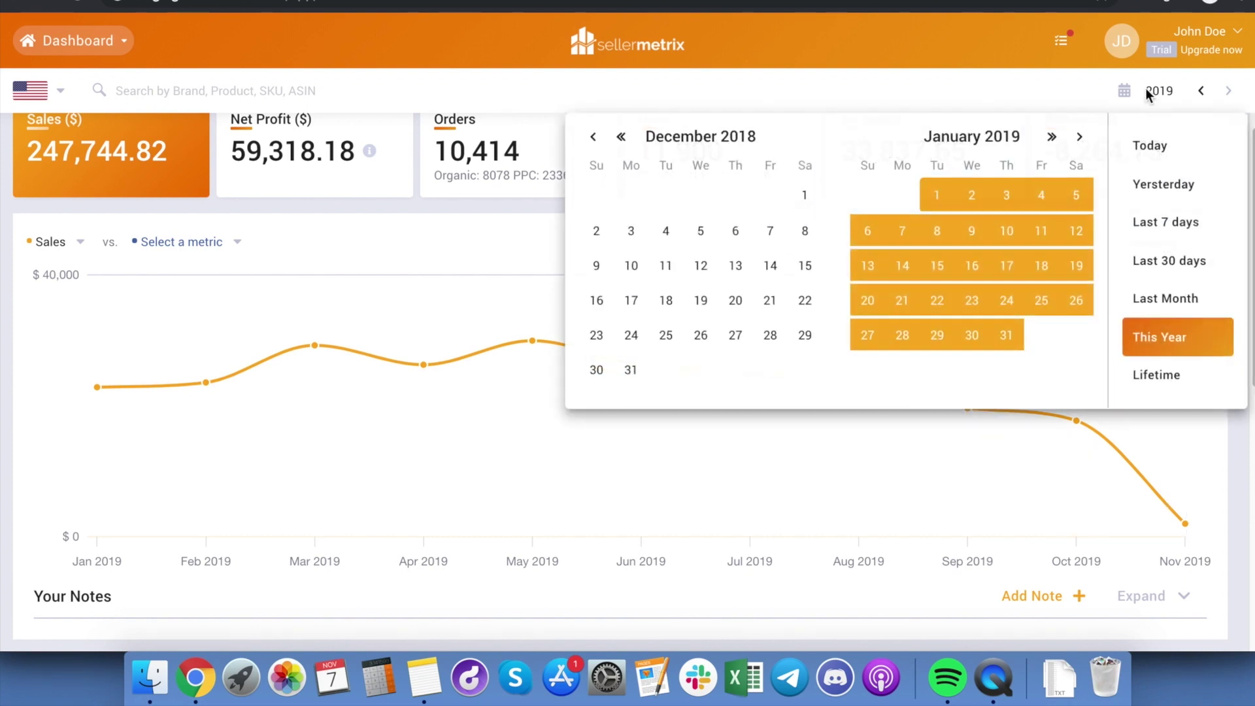
{"action": "left_click", "coordinate": [944, 192]}
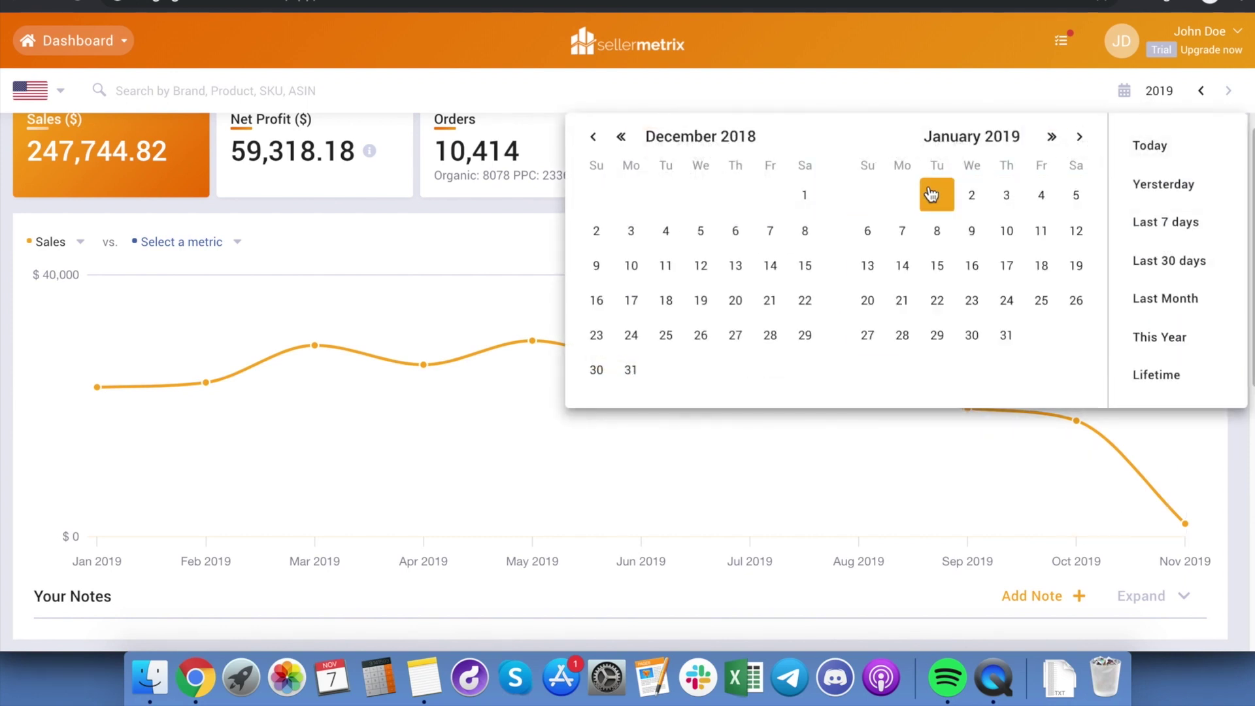
{"action": "left_click", "coordinate": [1052, 136]}
{"action": "left_click", "coordinate": [1053, 136]}
{"action": "left_click", "coordinate": [1053, 136]}
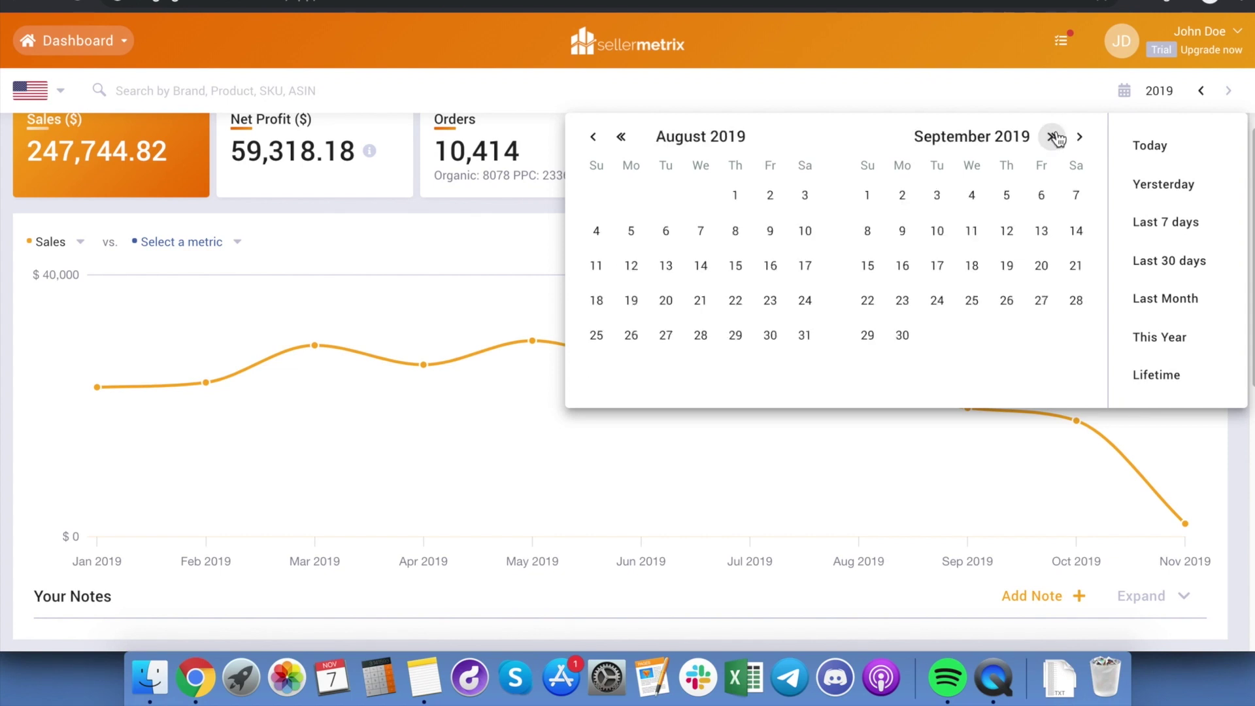
{"action": "left_click", "coordinate": [1054, 136]}
{"action": "left_click", "coordinate": [731, 343]}
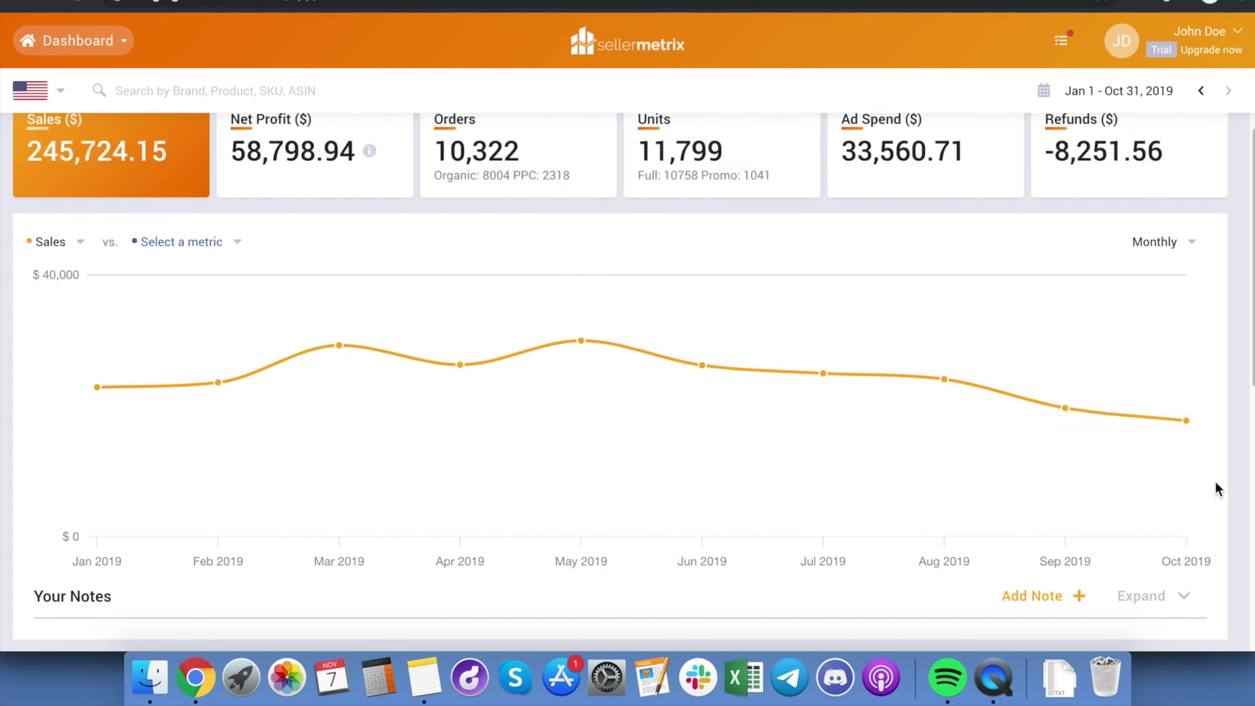
- Inspect the monthly sales values on the chart for several months, including March, April, May and July
{"action": "mouse_move", "coordinate": [820, 453]}
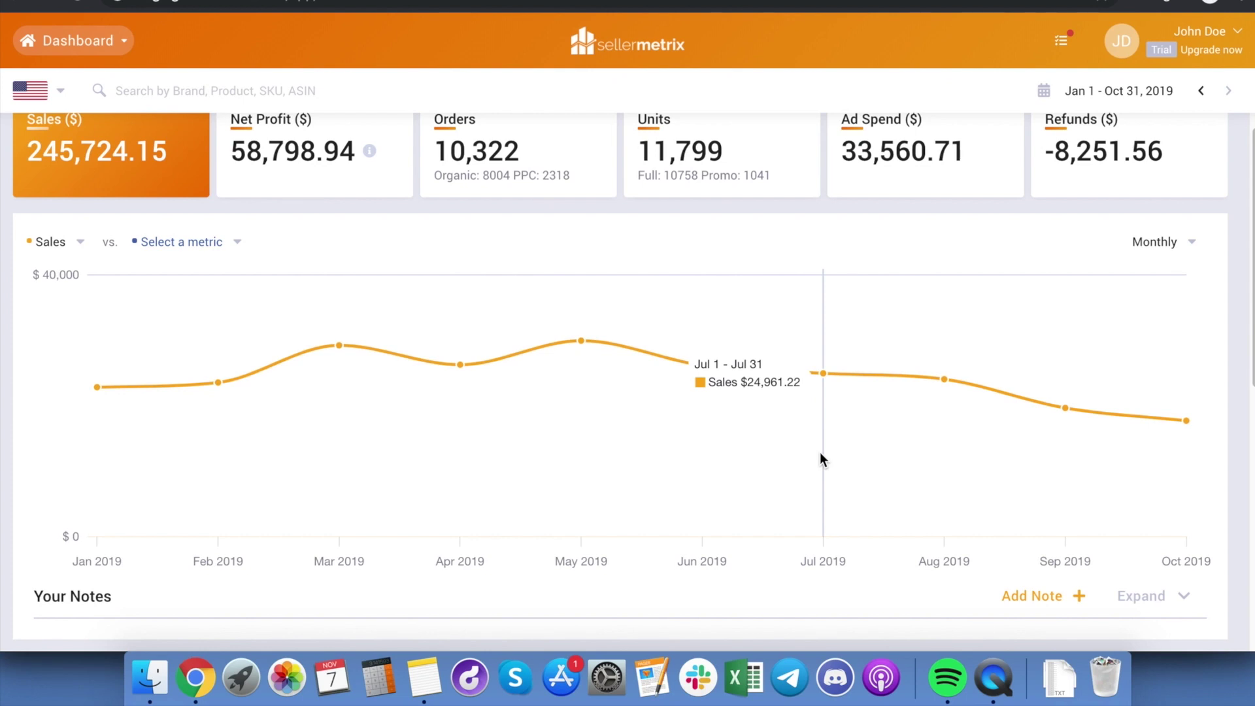
{"action": "mouse_move", "coordinate": [547, 431]}
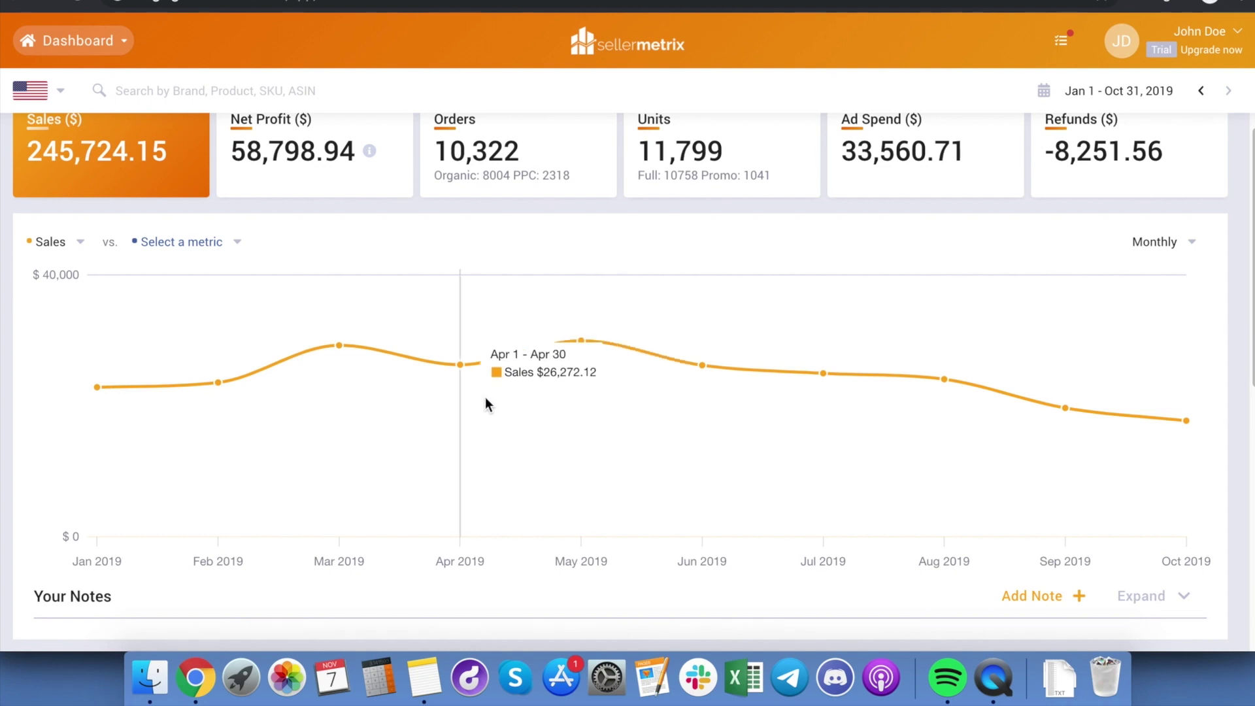
{"action": "mouse_move", "coordinate": [395, 371]}
{"action": "mouse_move", "coordinate": [575, 371]}
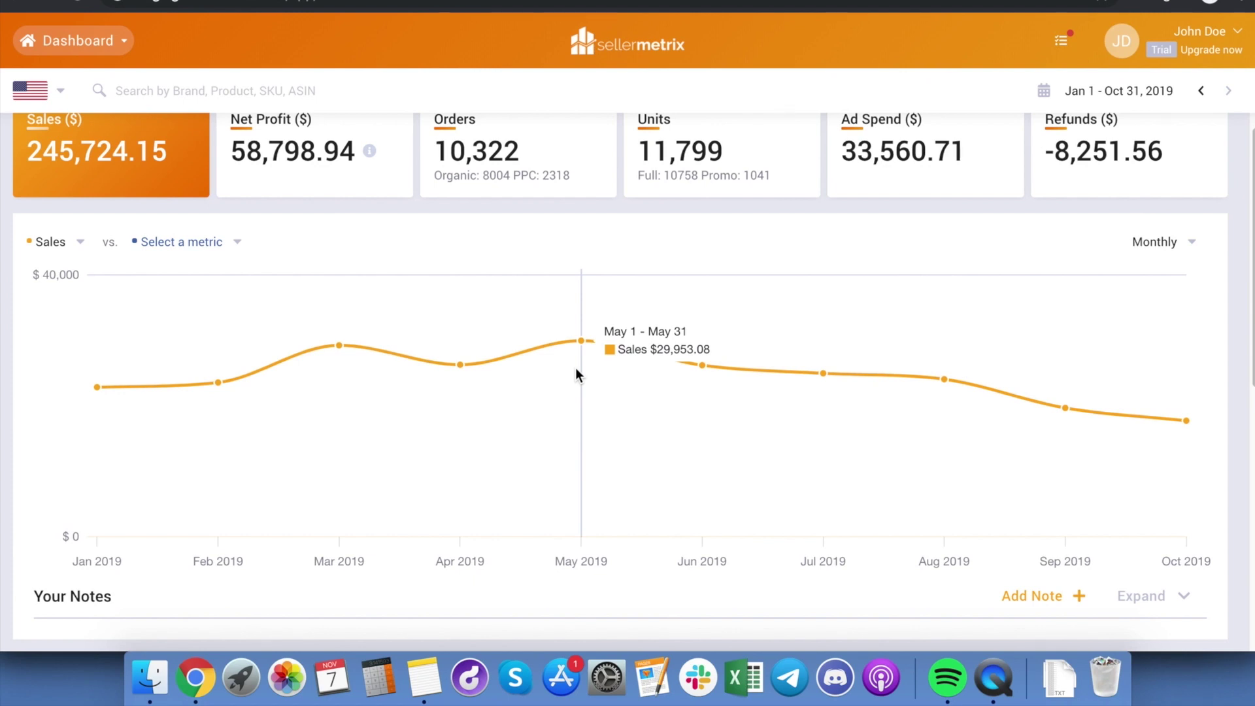
{"action": "mouse_move", "coordinate": [680, 381]}
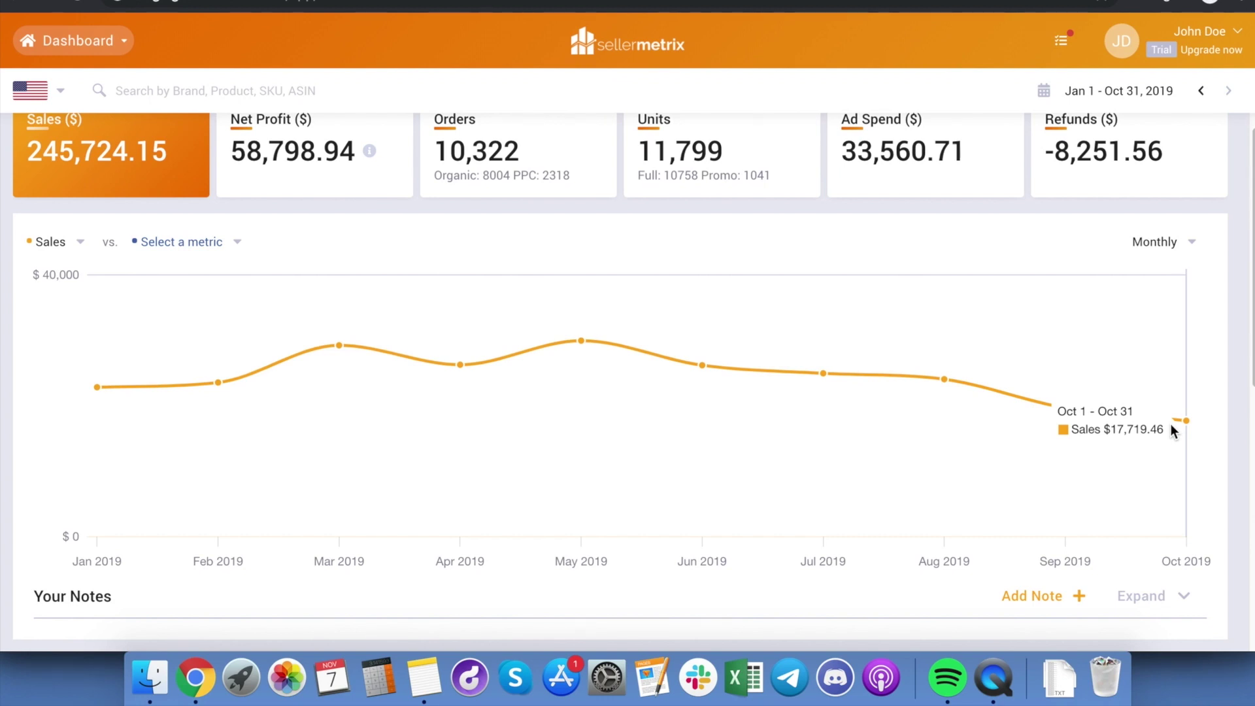
- Expand the Your Notes section below the chart to show the recorded product notes
{"action": "scroll", "coordinate": [803, 483], "scroll_direction": "down", "scroll_amount": 3}
{"action": "scroll", "coordinate": [799, 487], "scroll_direction": "down", "scroll_amount": 3}
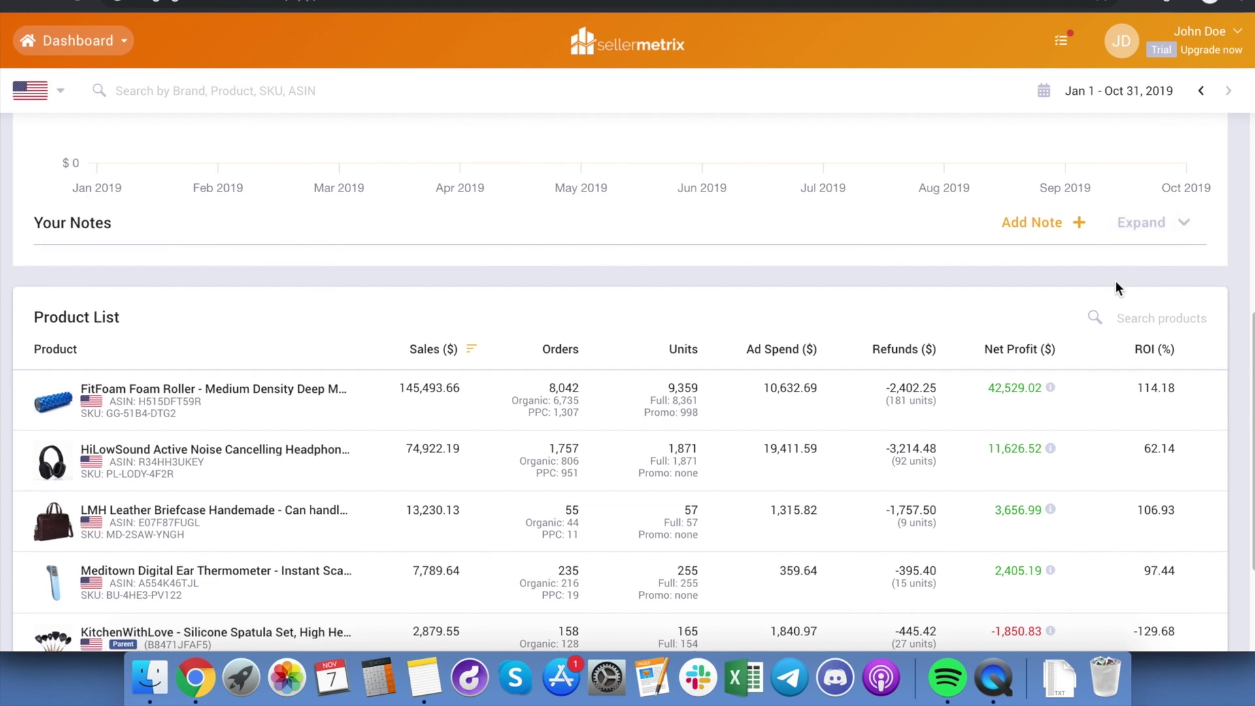
{"action": "scroll", "coordinate": [1115, 281], "scroll_direction": "up", "scroll_amount": 1}
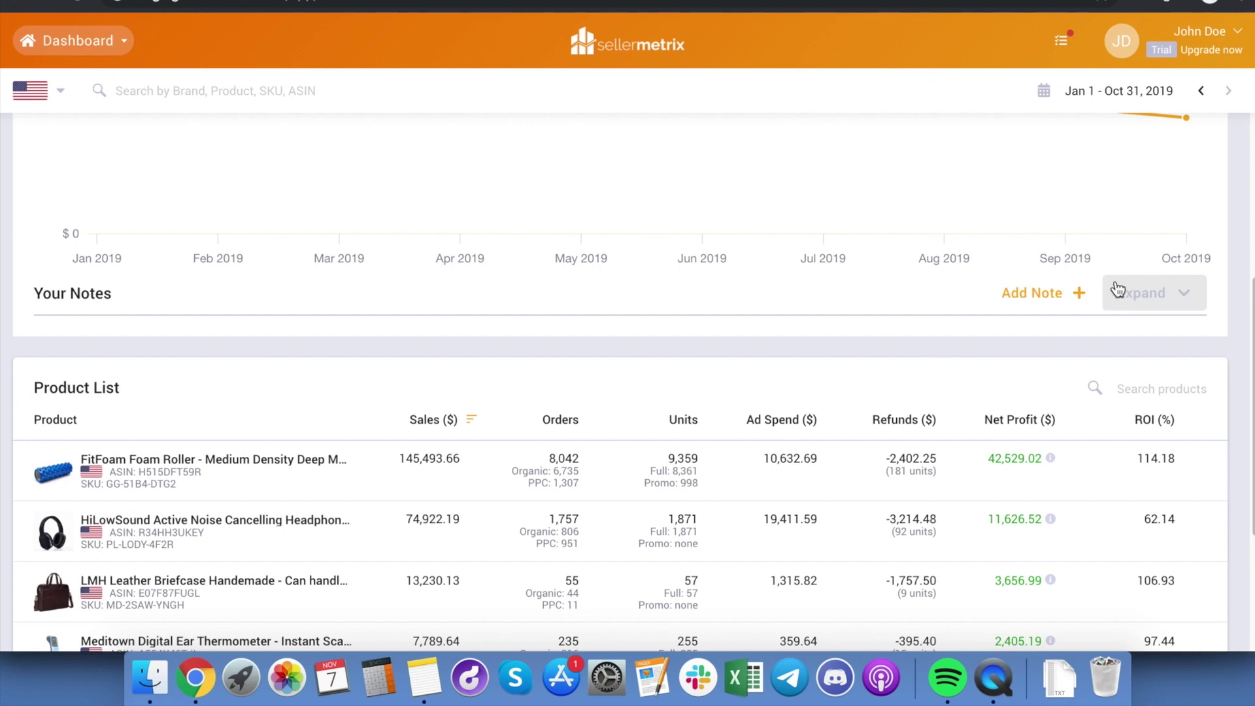
{"action": "left_click", "coordinate": [1117, 288]}
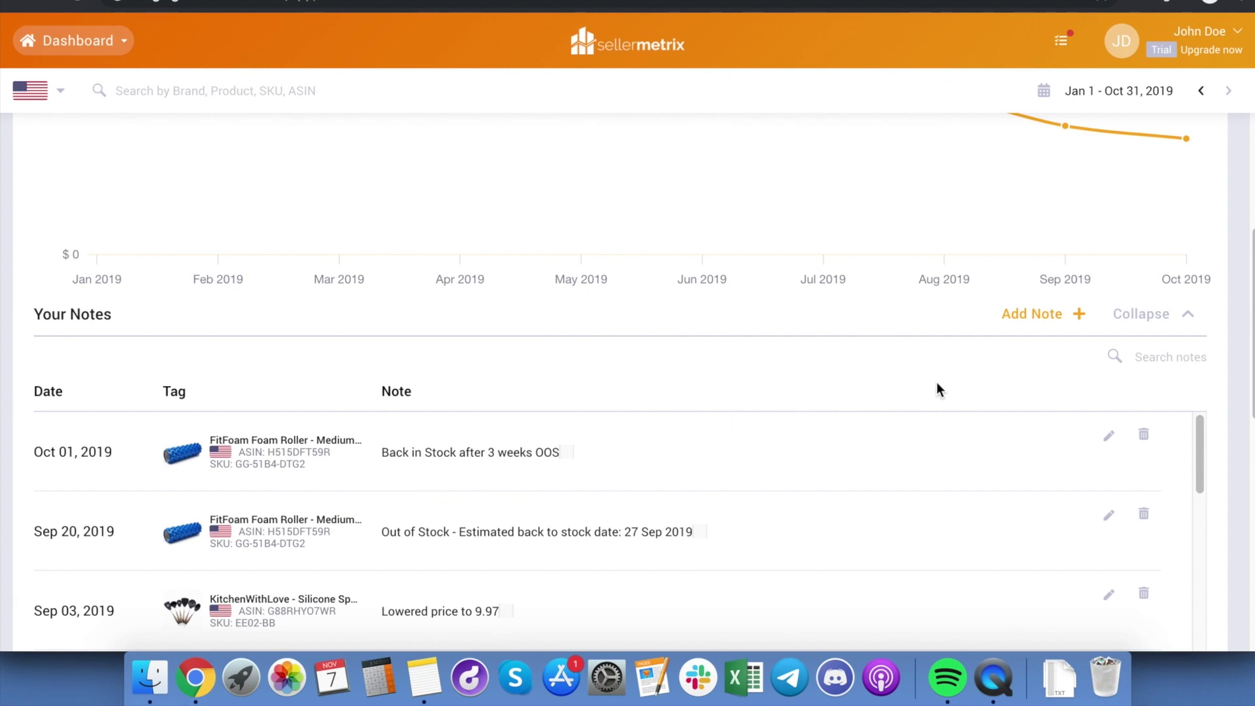
{"action": "left_click", "coordinate": [1170, 320]}
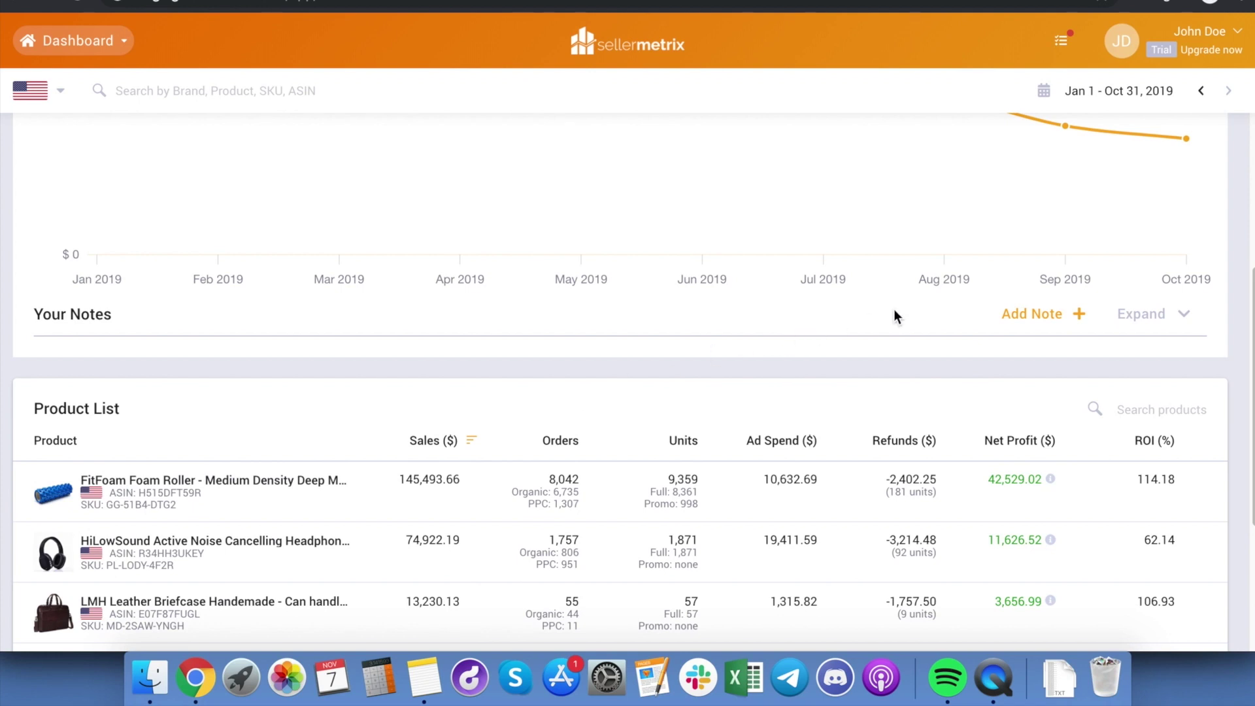
{"action": "left_click", "coordinate": [1123, 317]}
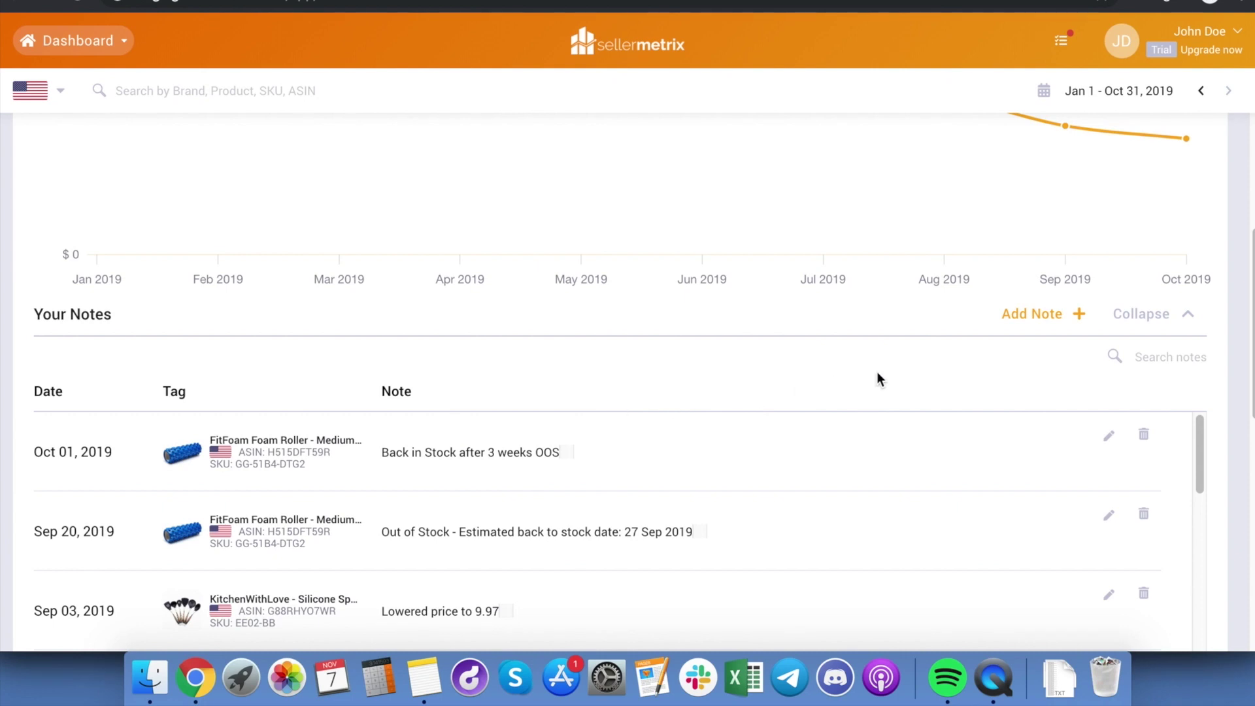
- Collapse the Your Notes section and examine the Product List columns, including net profit, ROI and inventory for each product
{"action": "left_click", "coordinate": [1179, 314]}
{"action": "scroll", "coordinate": [758, 288], "scroll_direction": "down", "scroll_amount": 2}
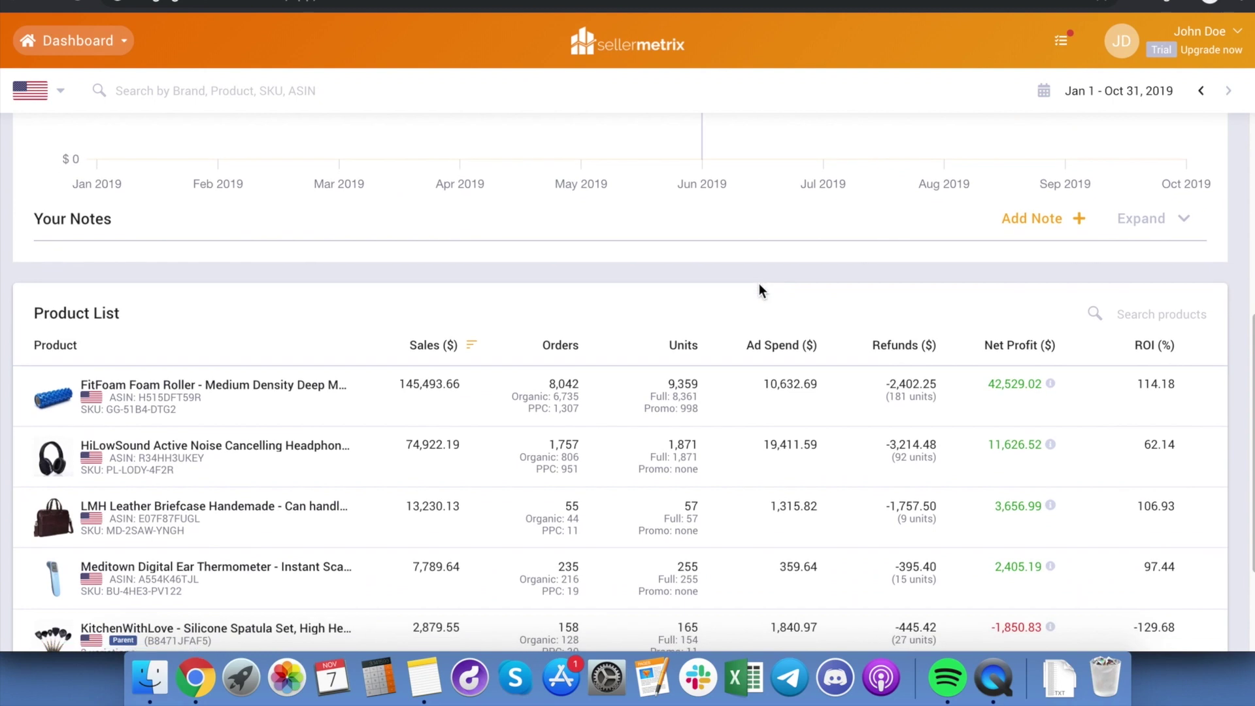
{"action": "scroll", "coordinate": [758, 285], "scroll_direction": "down", "scroll_amount": 1}
{"action": "scroll", "coordinate": [695, 323], "scroll_direction": "down", "scroll_amount": 1}
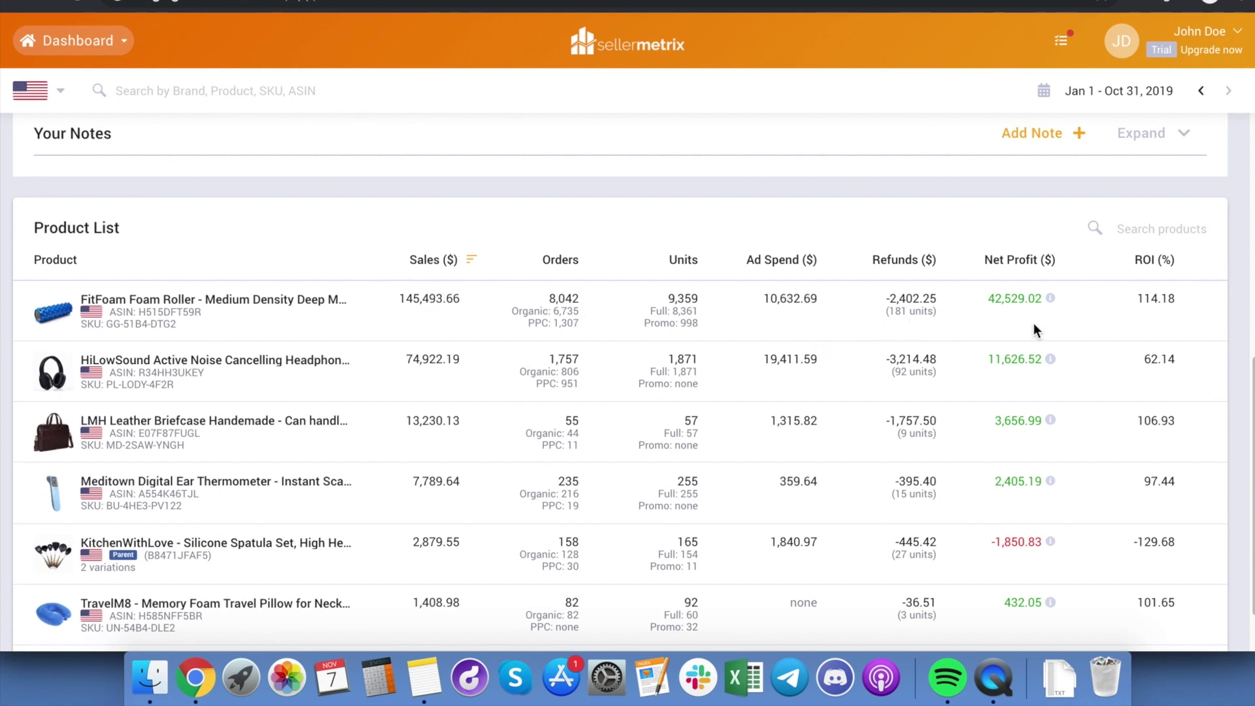
{"action": "scroll", "coordinate": [1033, 323], "scroll_direction": "right", "scroll_amount": 3}
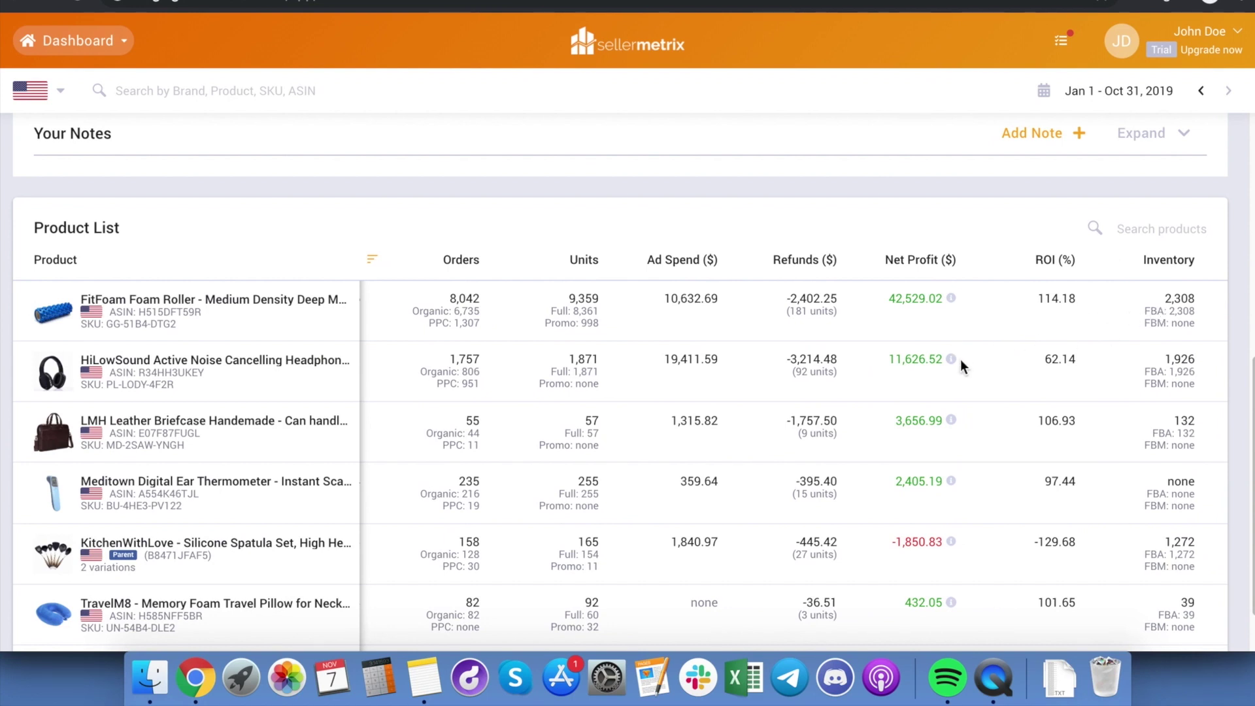
{"action": "mouse_move", "coordinate": [953, 359]}
{"action": "scroll", "coordinate": [813, 452], "scroll_direction": "left", "scroll_amount": 3}
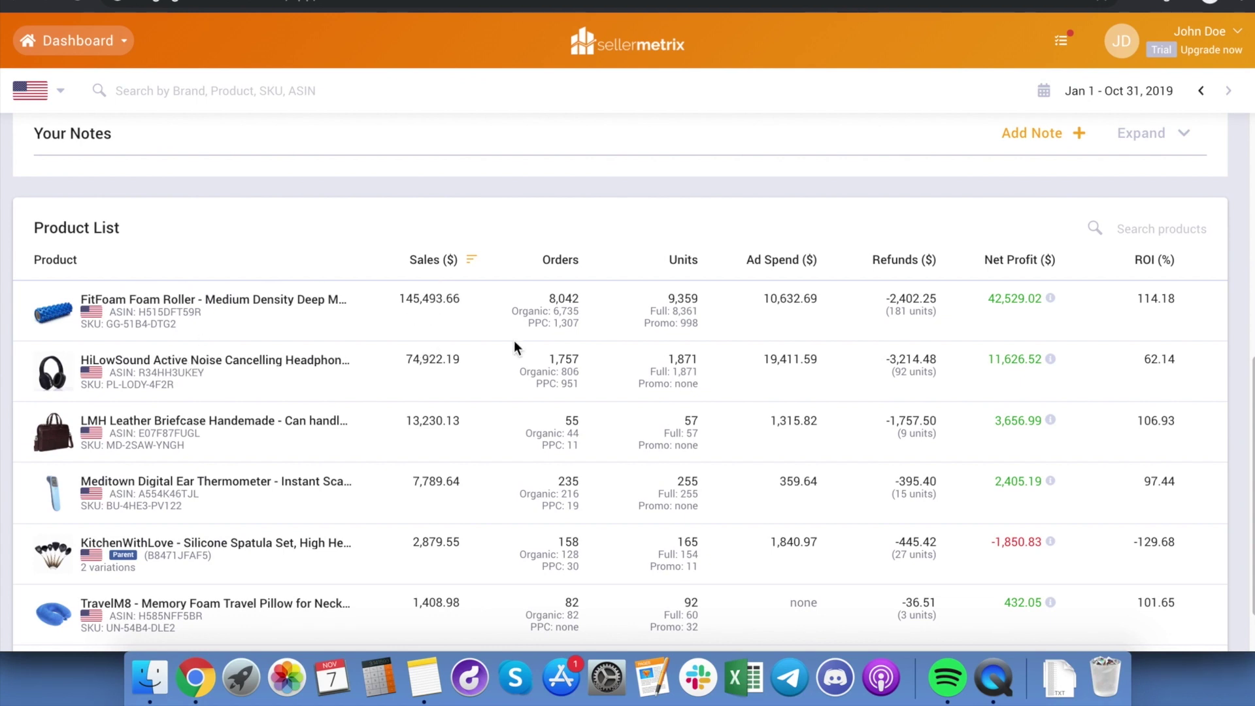
- Compare the overall monthly sales chart with the sales of the individual products in the Product List
{"action": "scroll", "coordinate": [513, 341], "scroll_direction": "up", "scroll_amount": 10}
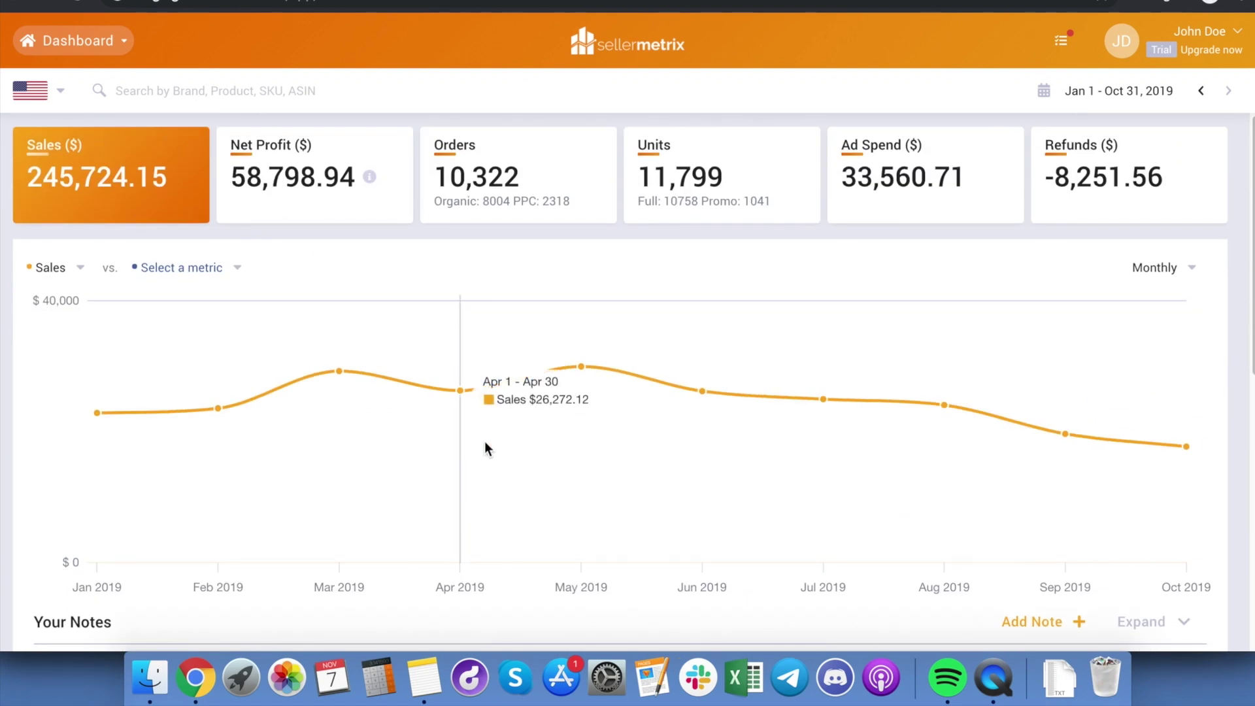
{"action": "scroll", "coordinate": [485, 447], "scroll_direction": "down", "scroll_amount": 5}
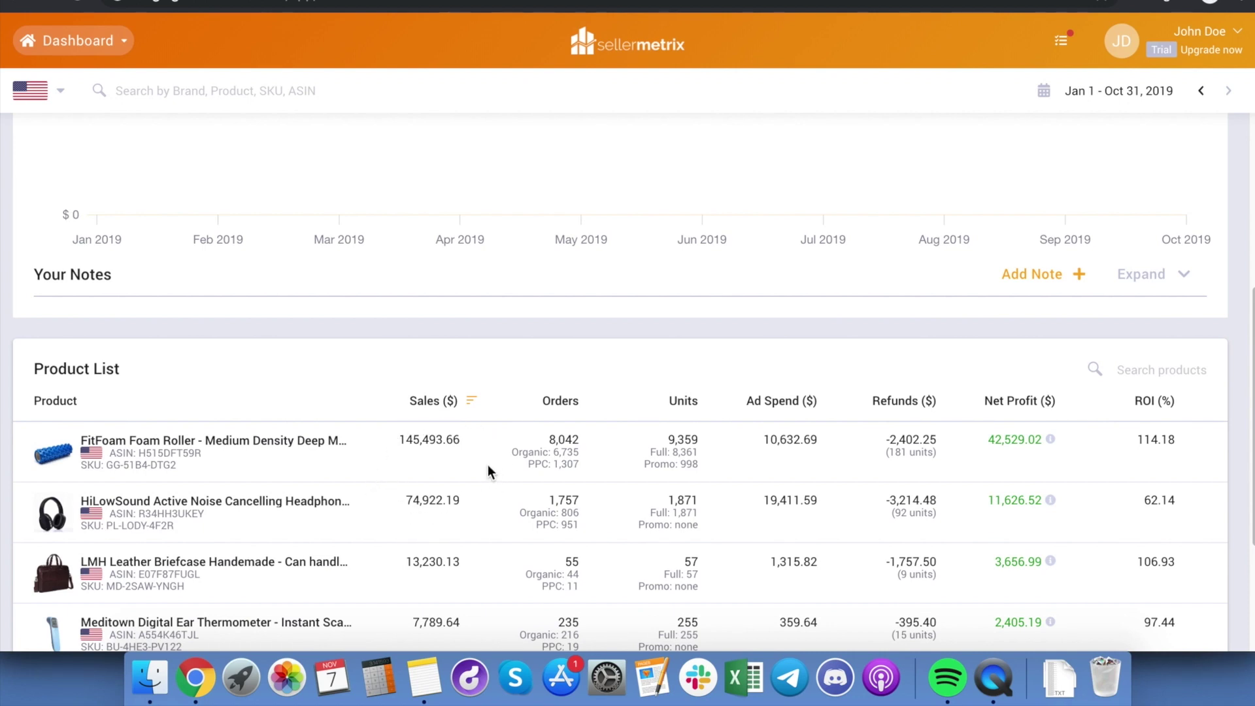
{"action": "scroll", "coordinate": [490, 470], "scroll_direction": "up", "scroll_amount": 1}
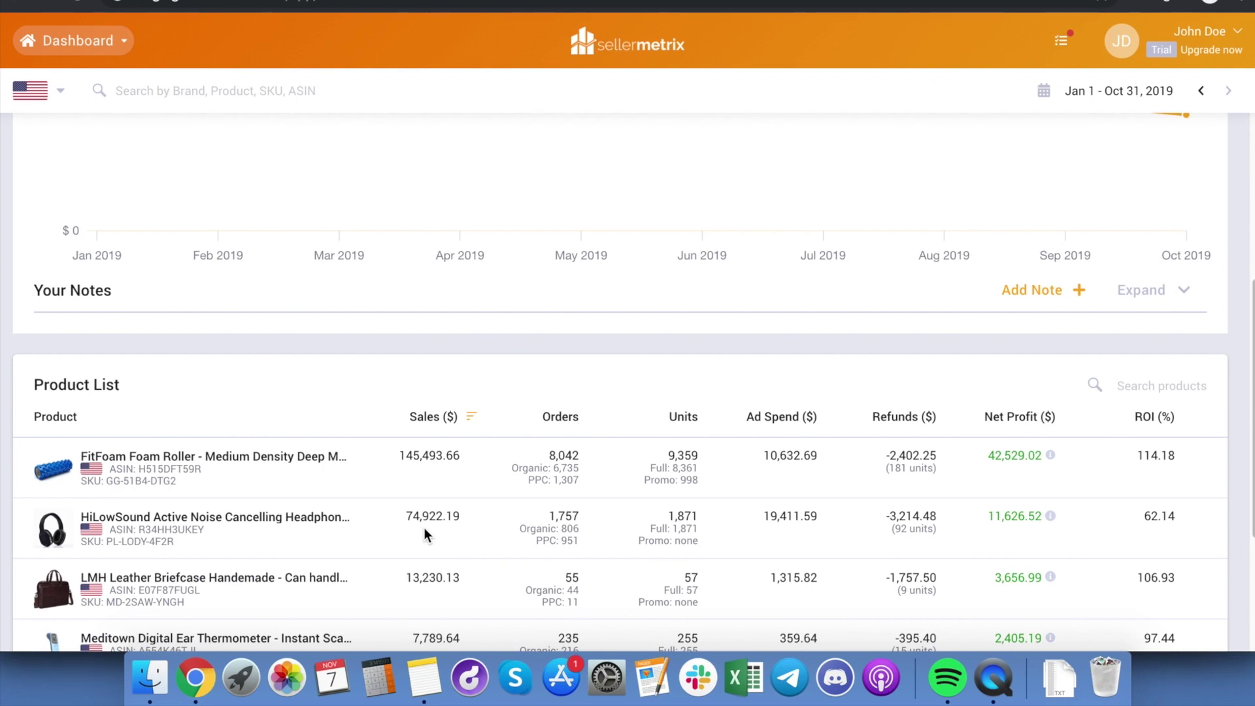
{"action": "scroll", "coordinate": [519, 405], "scroll_direction": "down", "scroll_amount": 1}
{"action": "scroll", "coordinate": [518, 405], "scroll_direction": "up", "scroll_amount": 4}
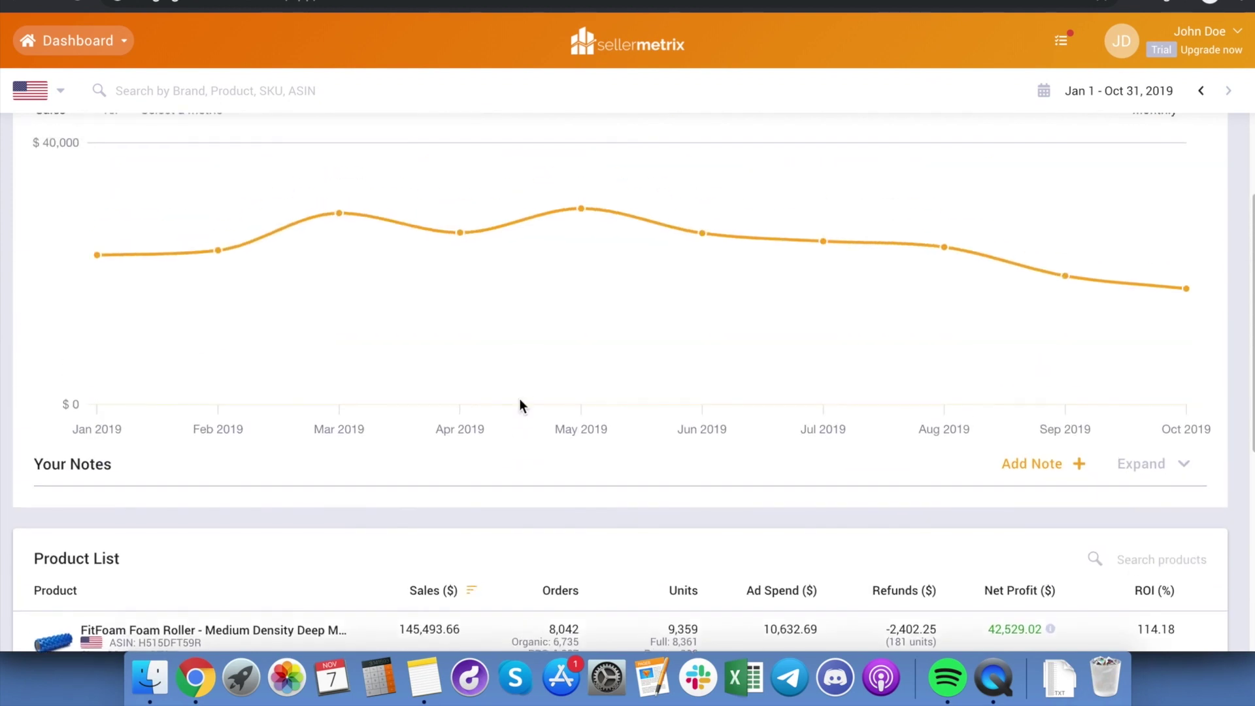
{"action": "scroll", "coordinate": [520, 403], "scroll_direction": "up", "scroll_amount": 3}
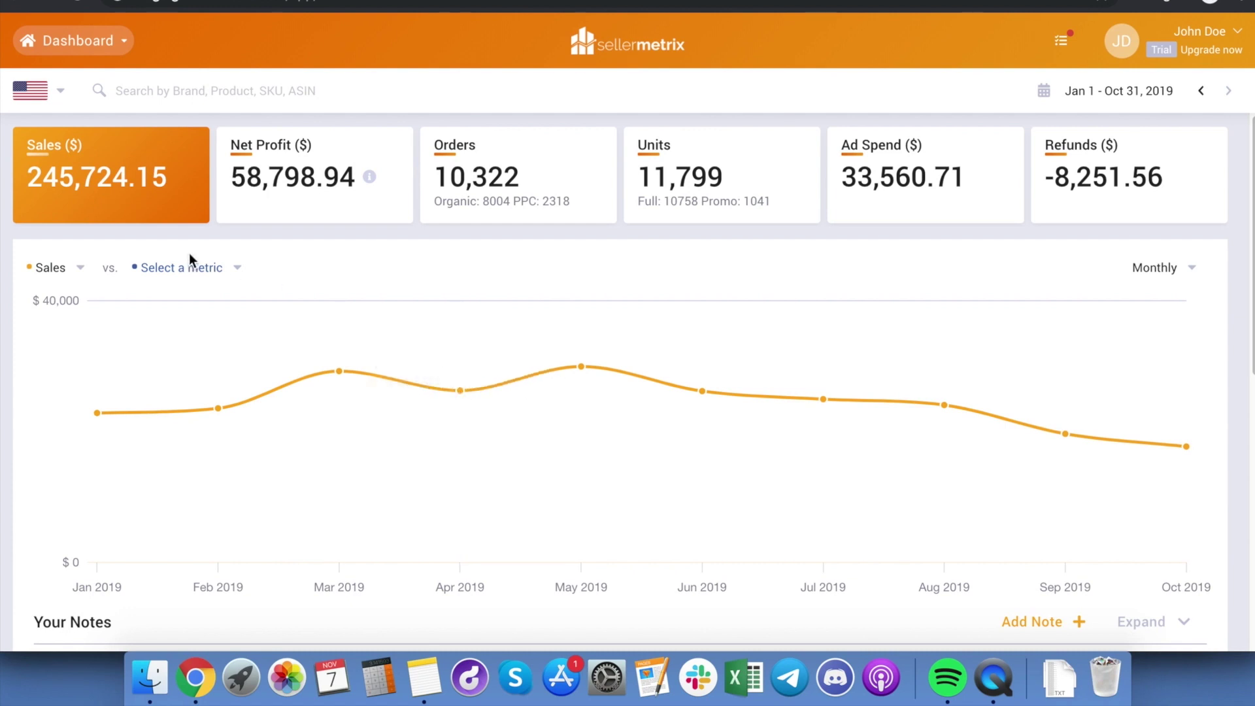
- Search for "foam" and filter the dashboard to the FitFoam Foam Roller product
{"action": "left_click", "coordinate": [194, 90]}
{"action": "type", "text": "foam"}
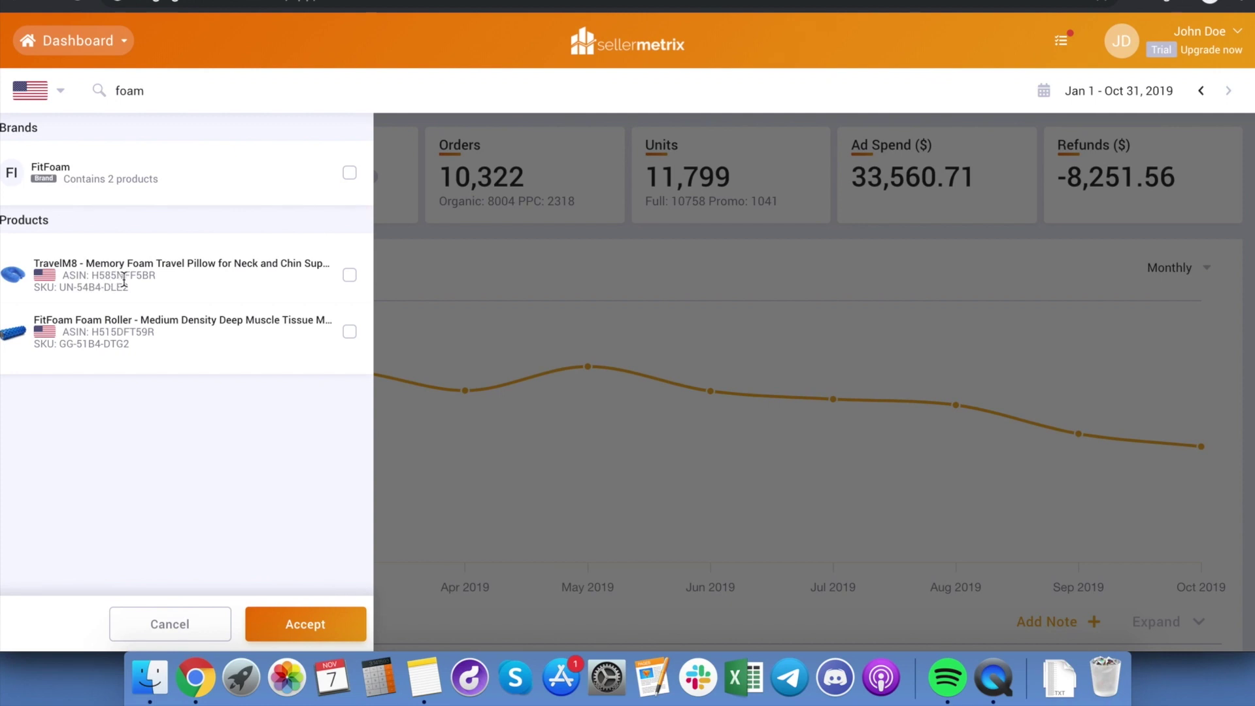
{"action": "left_click", "coordinate": [106, 332]}
{"action": "left_click", "coordinate": [119, 287]}
{"action": "left_click", "coordinate": [167, 156]}
{"action": "left_click", "coordinate": [147, 176]}
{"action": "left_click", "coordinate": [137, 268]}
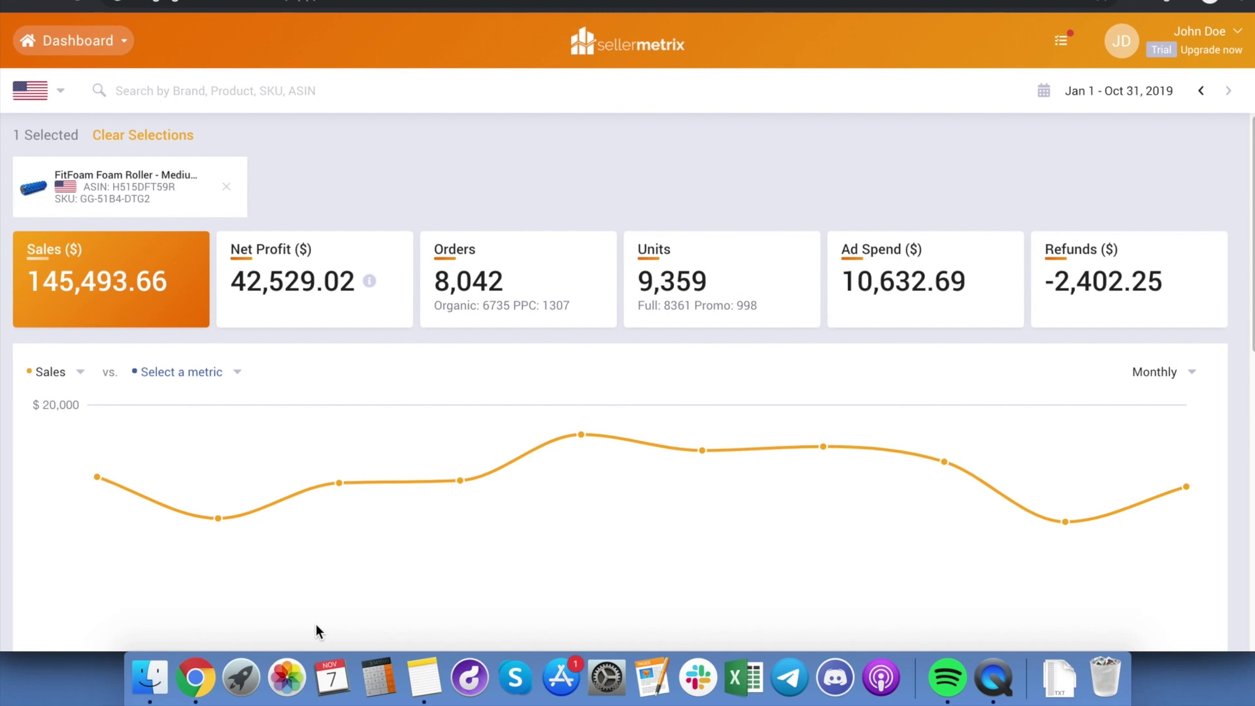
- Expand the foam roller's notes and compare the September and October stock entries with its monthly sales chart
{"action": "scroll", "coordinate": [698, 535], "scroll_direction": "down", "scroll_amount": 2}
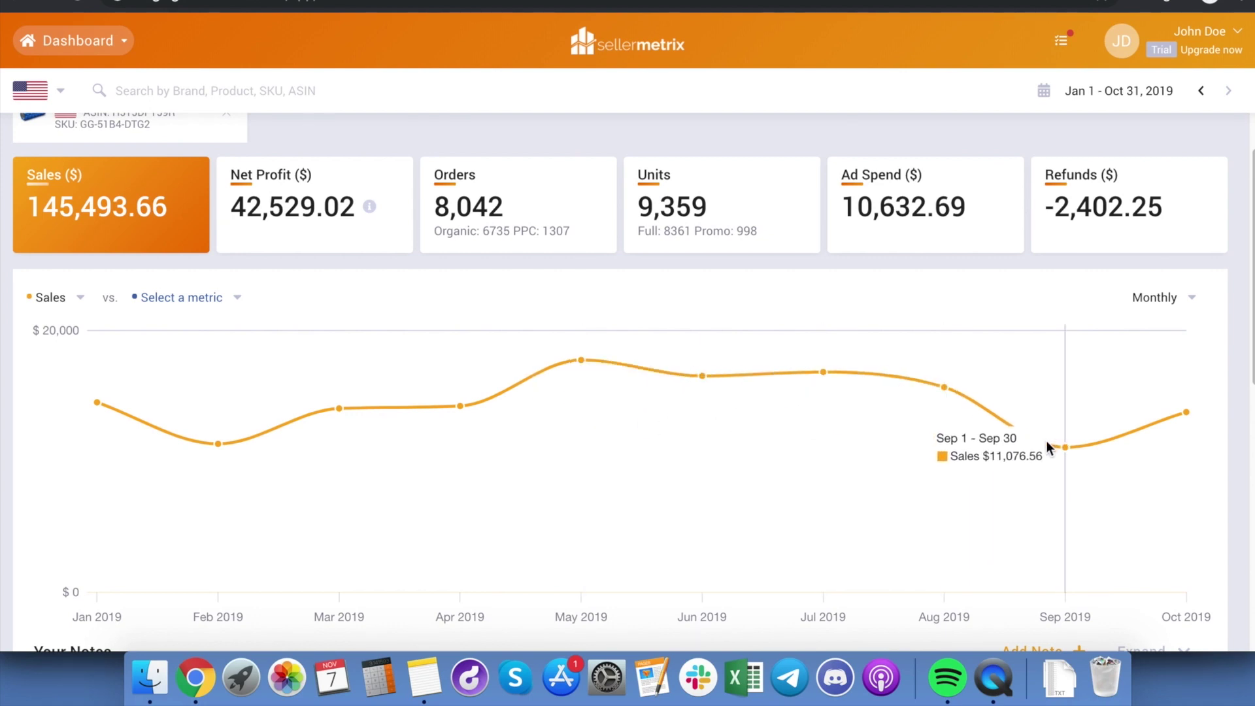
{"action": "scroll", "coordinate": [1045, 441], "scroll_direction": "up", "scroll_amount": 1}
{"action": "scroll", "coordinate": [1046, 441], "scroll_direction": "down", "scroll_amount": 5}
{"action": "left_click", "coordinate": [1140, 392]}
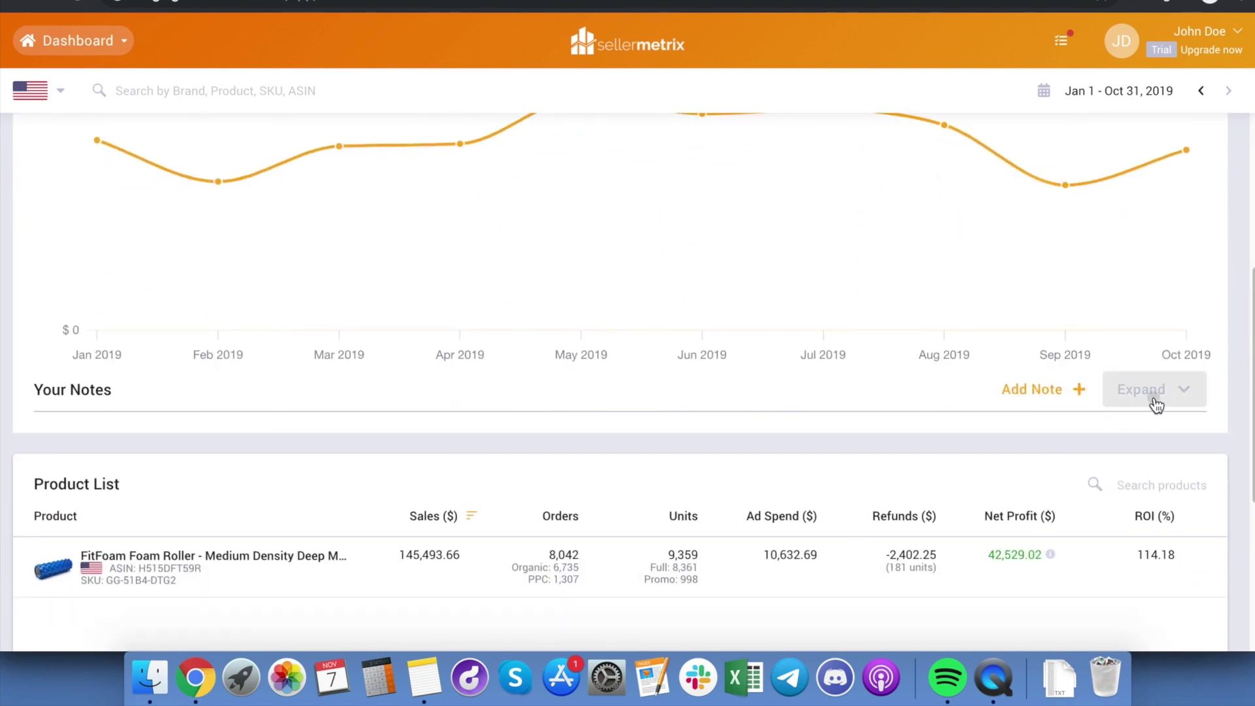
{"action": "scroll", "coordinate": [906, 305], "scroll_direction": "down", "scroll_amount": 1}
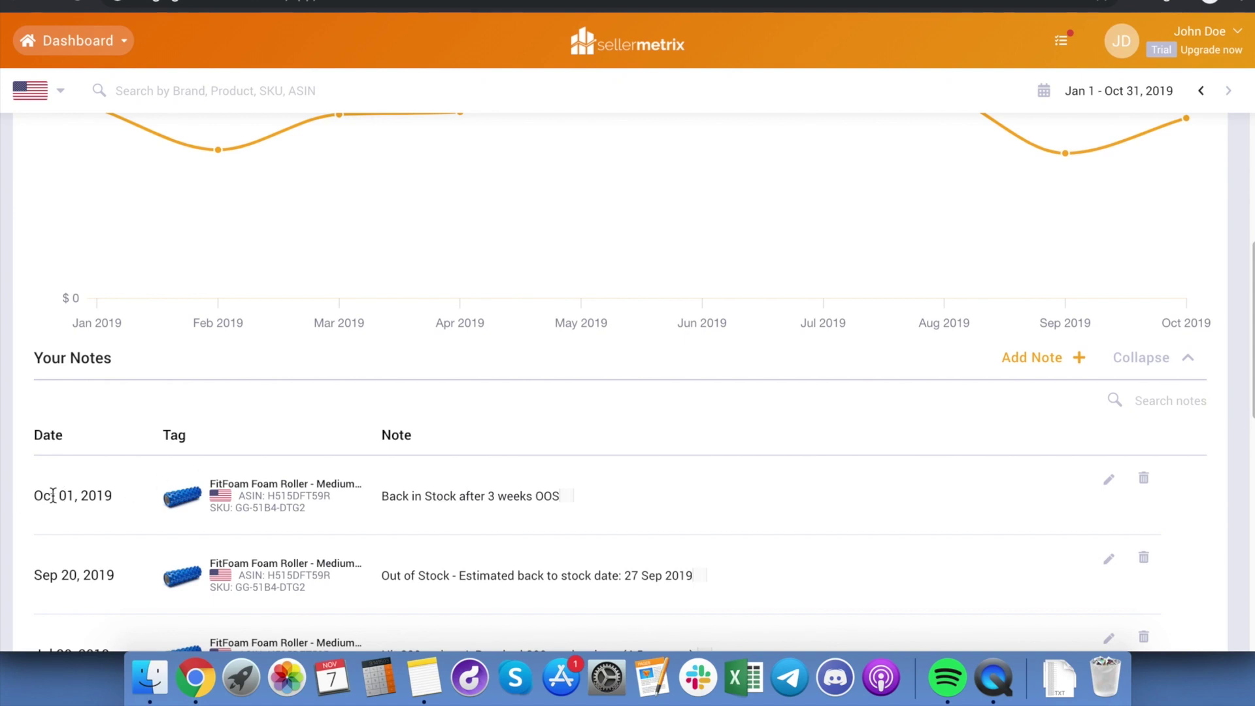
{"action": "scroll", "coordinate": [966, 346], "scroll_direction": "up", "scroll_amount": 5}
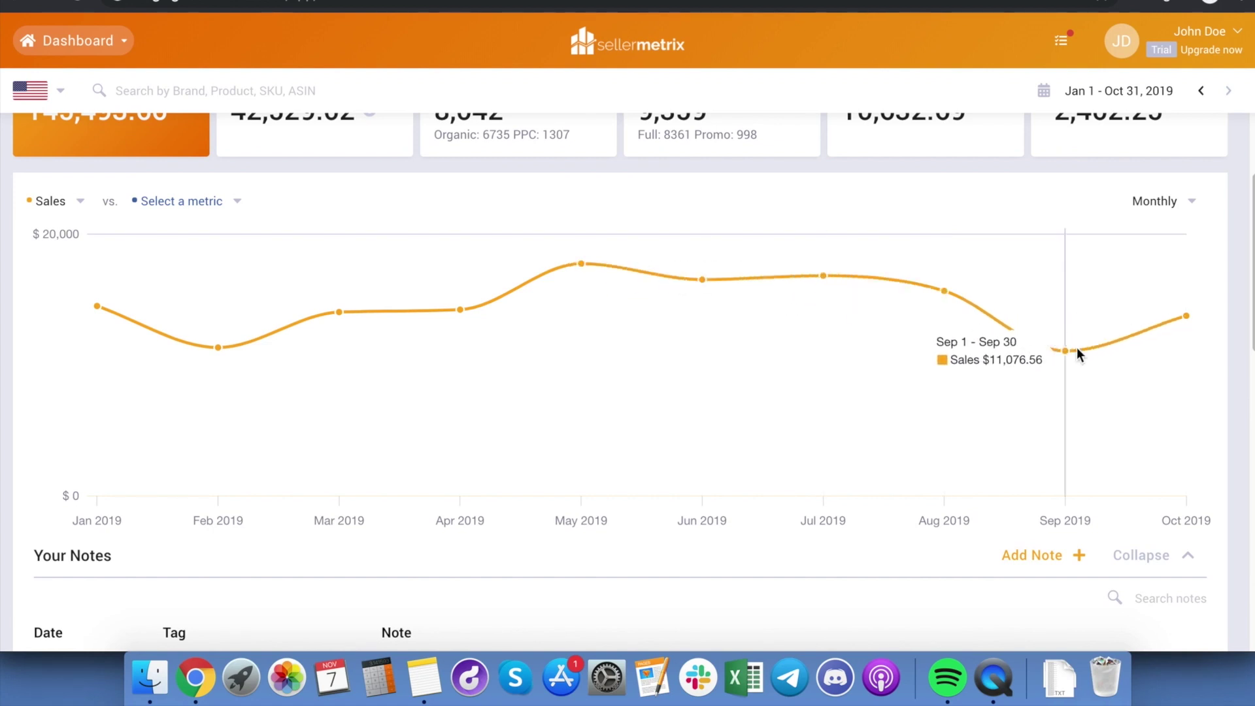
{"action": "scroll", "coordinate": [1077, 368], "scroll_direction": "down", "scroll_amount": 2}
- Collapse the foam roller's notes and inspect its August and September sales values on the chart
{"action": "left_click", "coordinate": [1186, 476]}
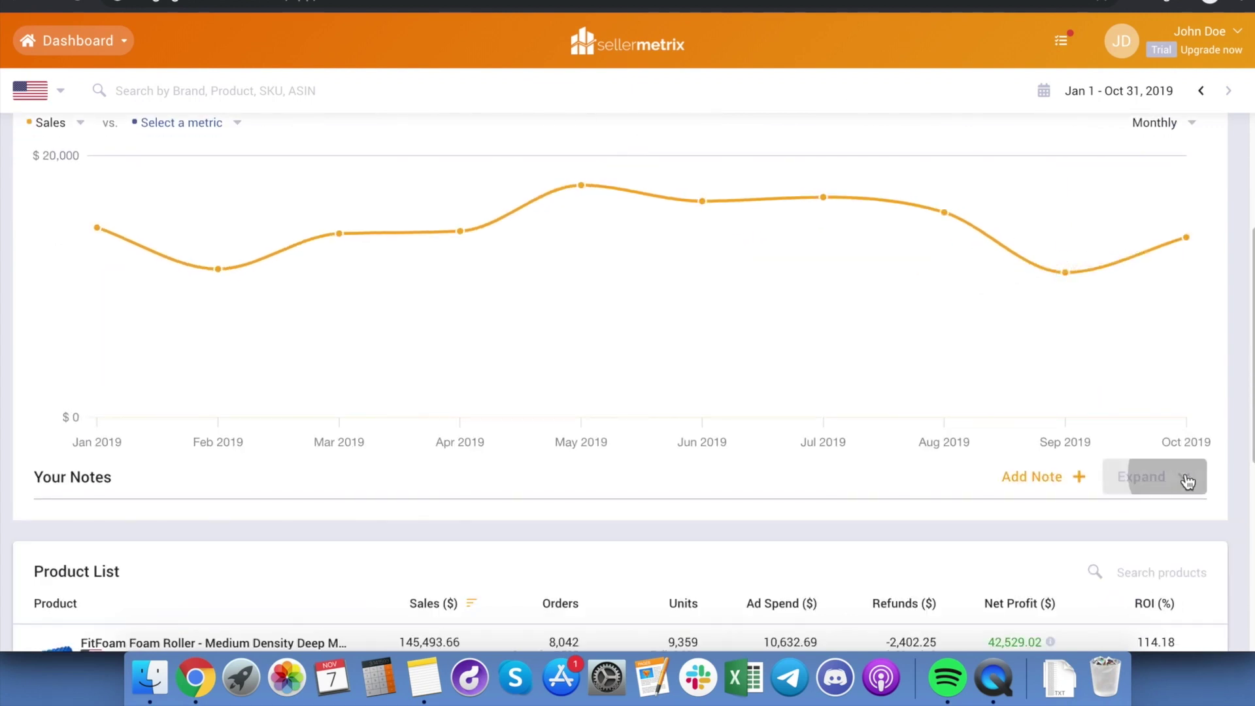
{"action": "scroll", "coordinate": [994, 239], "scroll_direction": "up", "scroll_amount": 1}
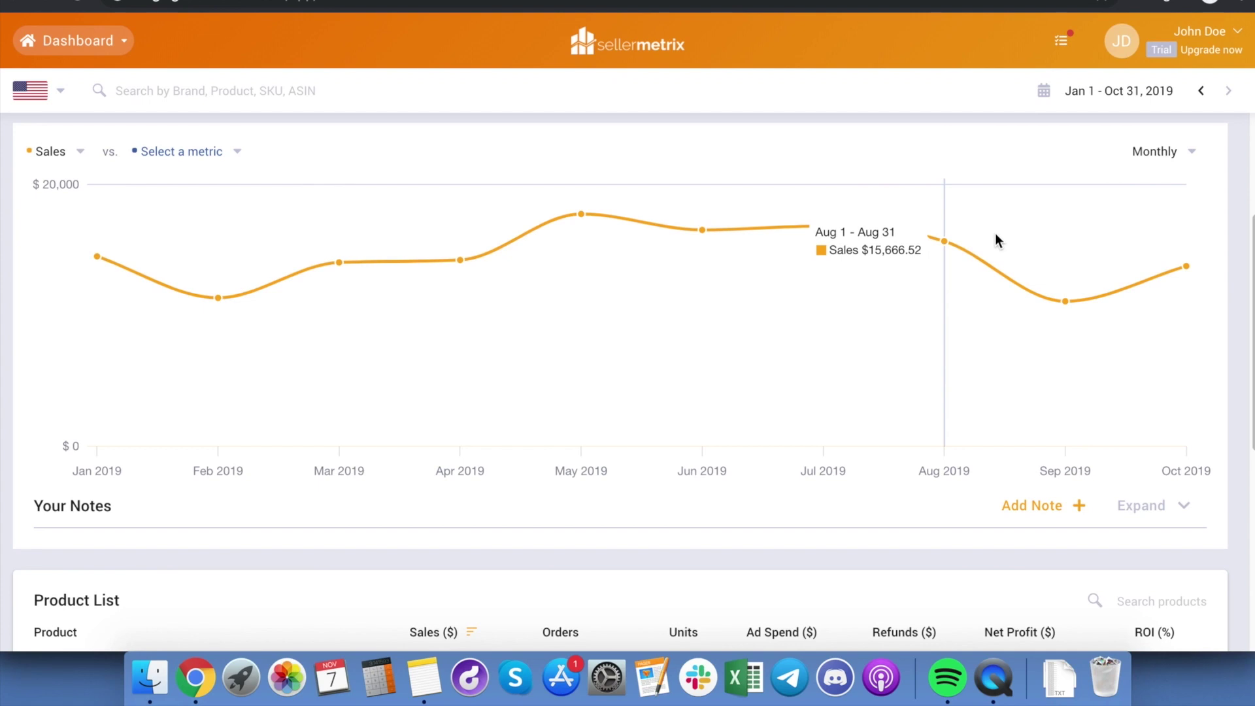
{"action": "scroll", "coordinate": [995, 239], "scroll_direction": "up", "scroll_amount": 4}
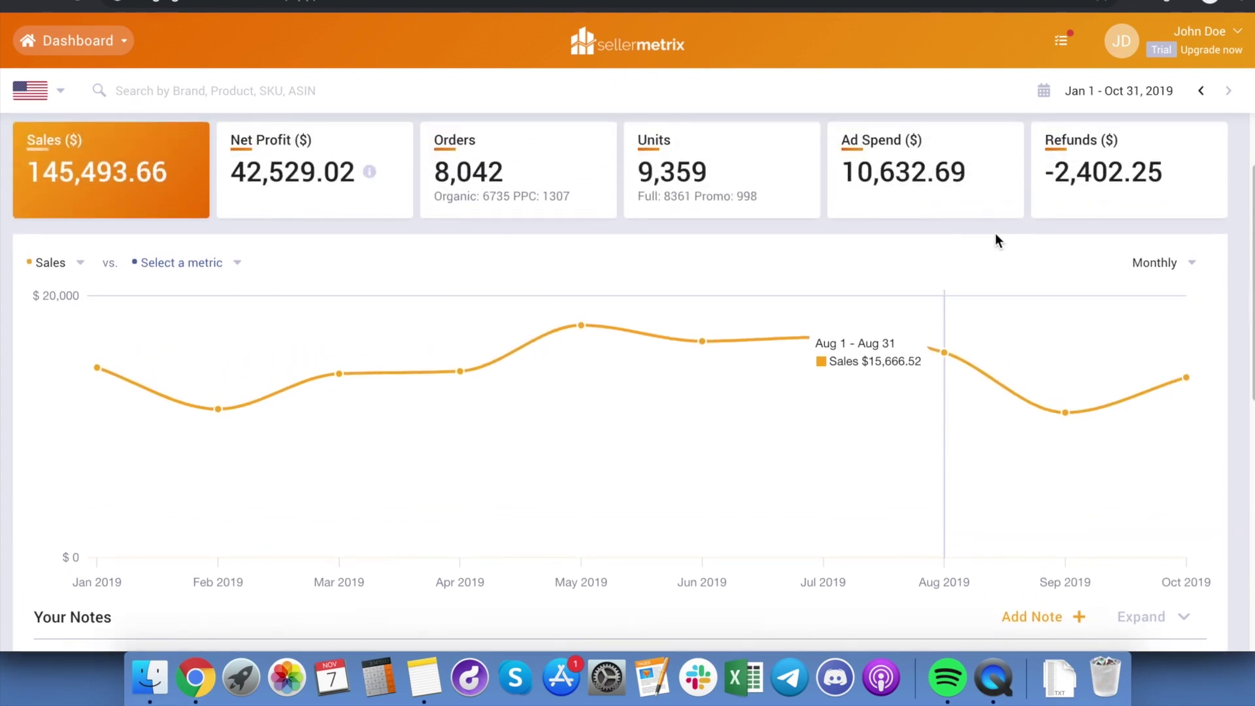
{"action": "scroll", "coordinate": [727, 234], "scroll_direction": "up", "scroll_amount": 1}
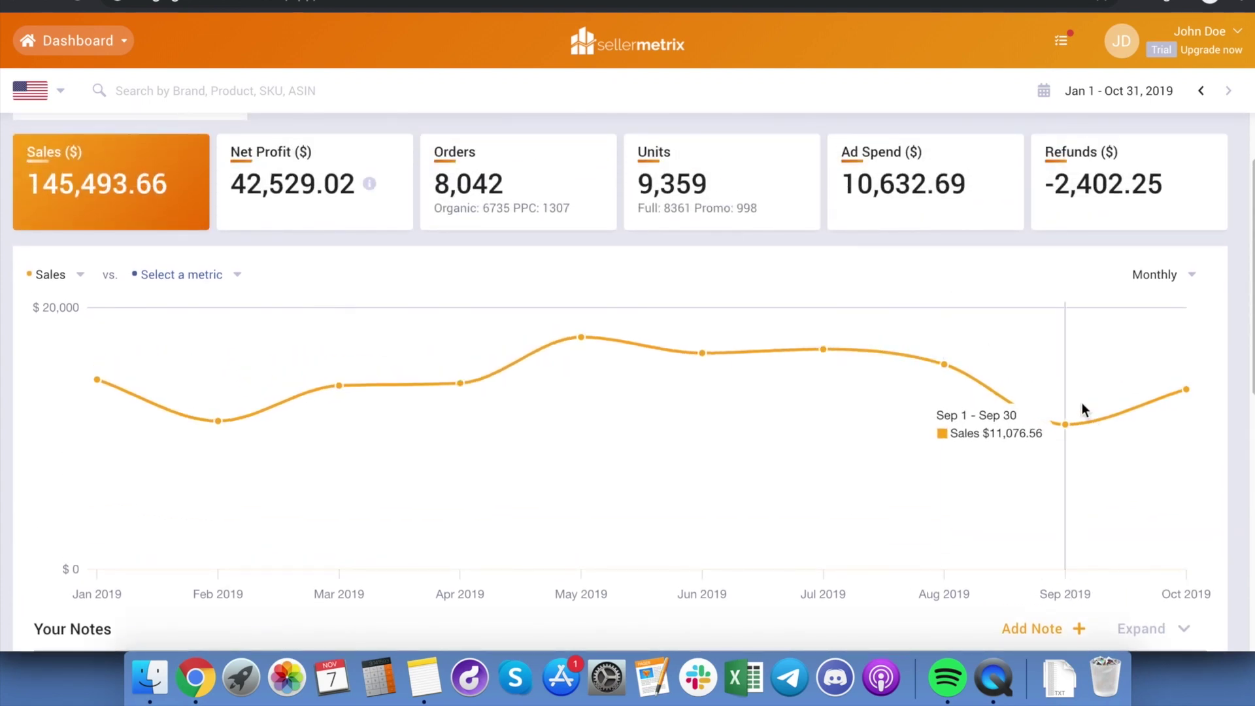
{"action": "scroll", "coordinate": [751, 284], "scroll_direction": "up", "scroll_amount": 3}
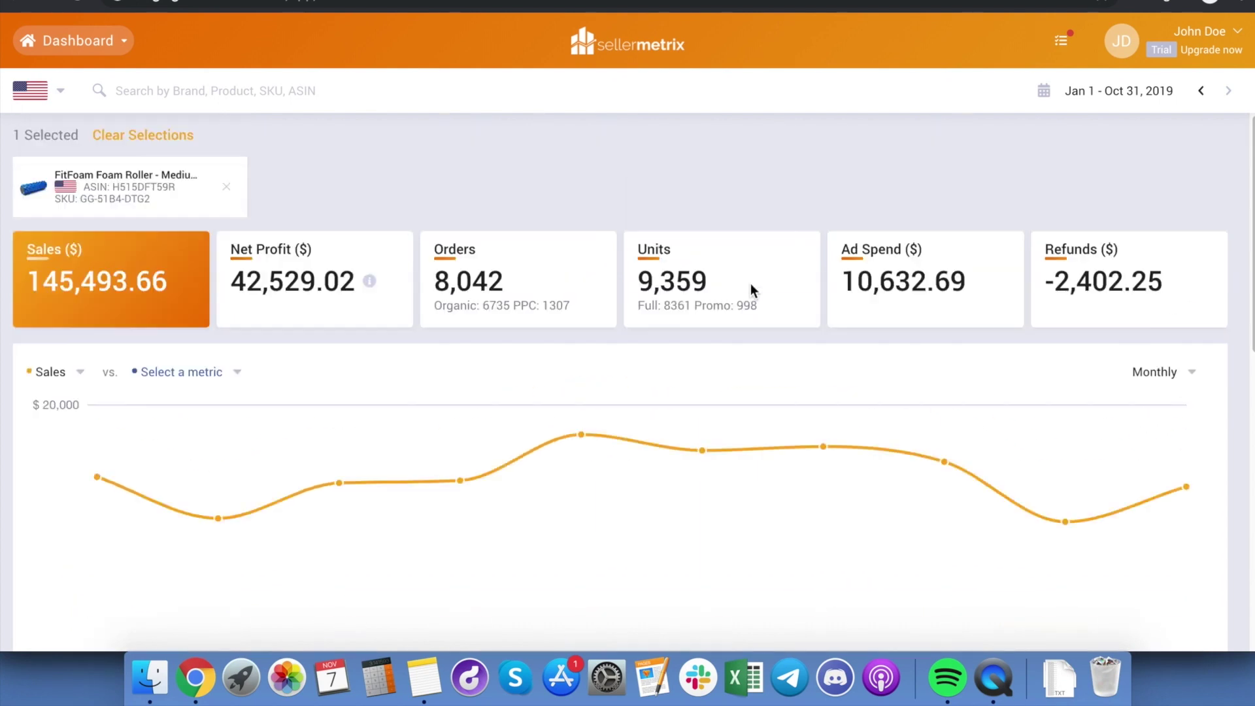
- Clear the foam roller selection, search for "head" and filter the dashboard to the HiLowSound headphones
{"action": "left_click", "coordinate": [166, 137]}
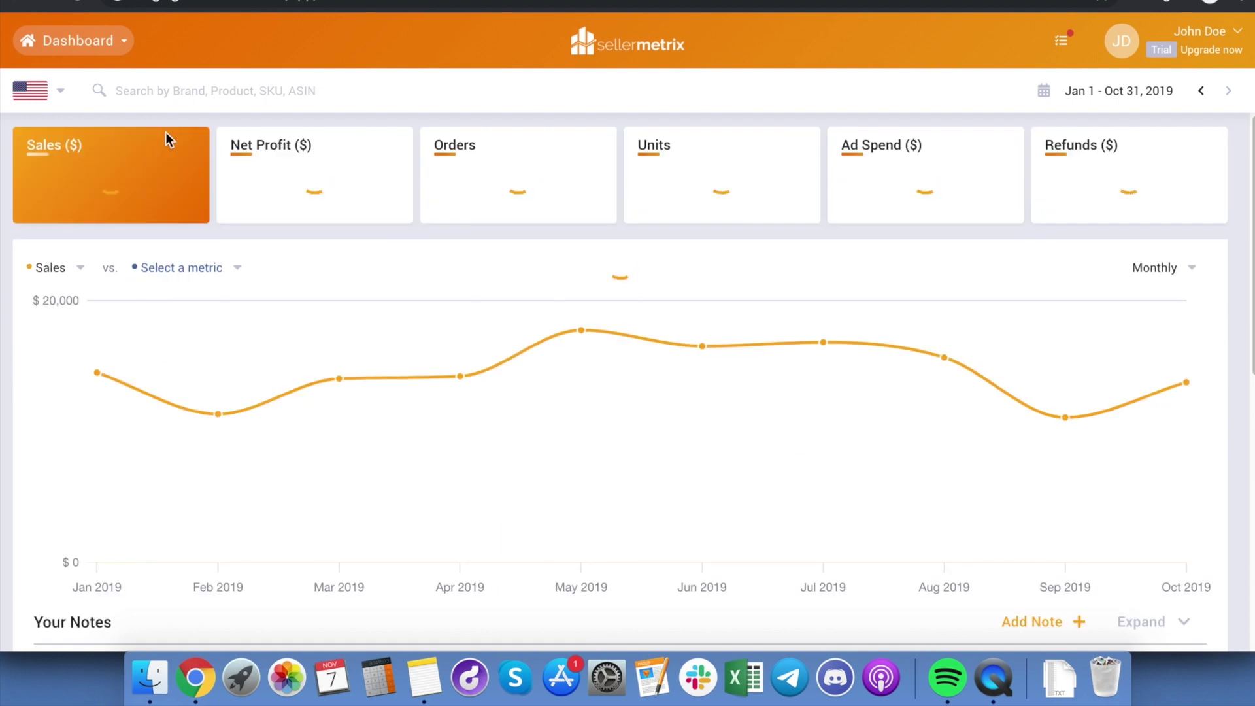
{"action": "left_click", "coordinate": [204, 98]}
{"action": "type", "text": "head"}
{"action": "left_click", "coordinate": [165, 190]}
{"action": "left_click", "coordinate": [287, 625]}
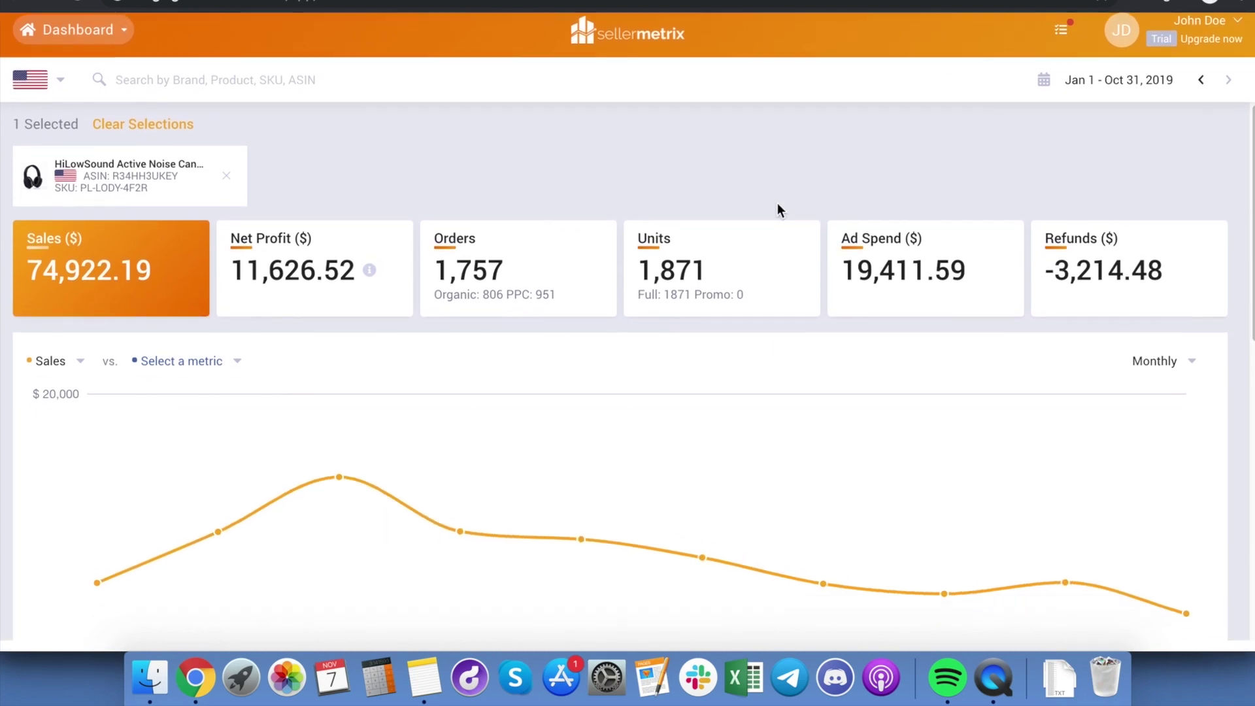
- Inspect the headphones' monthly sales on the chart and expand the Your Notes section for that product
{"action": "scroll", "coordinate": [699, 286], "scroll_direction": "down", "scroll_amount": 10}
{"action": "scroll", "coordinate": [699, 278], "scroll_direction": "up", "scroll_amount": 8}
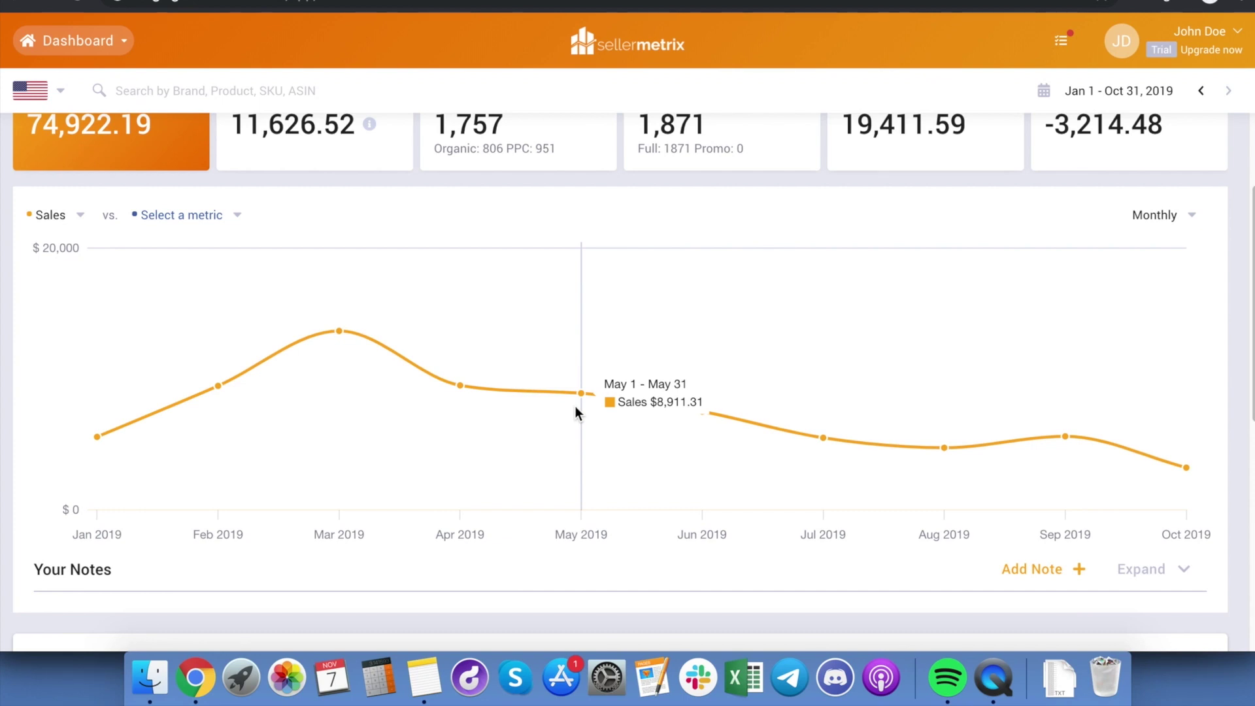
{"action": "scroll", "coordinate": [835, 439], "scroll_direction": "down", "scroll_amount": 1}
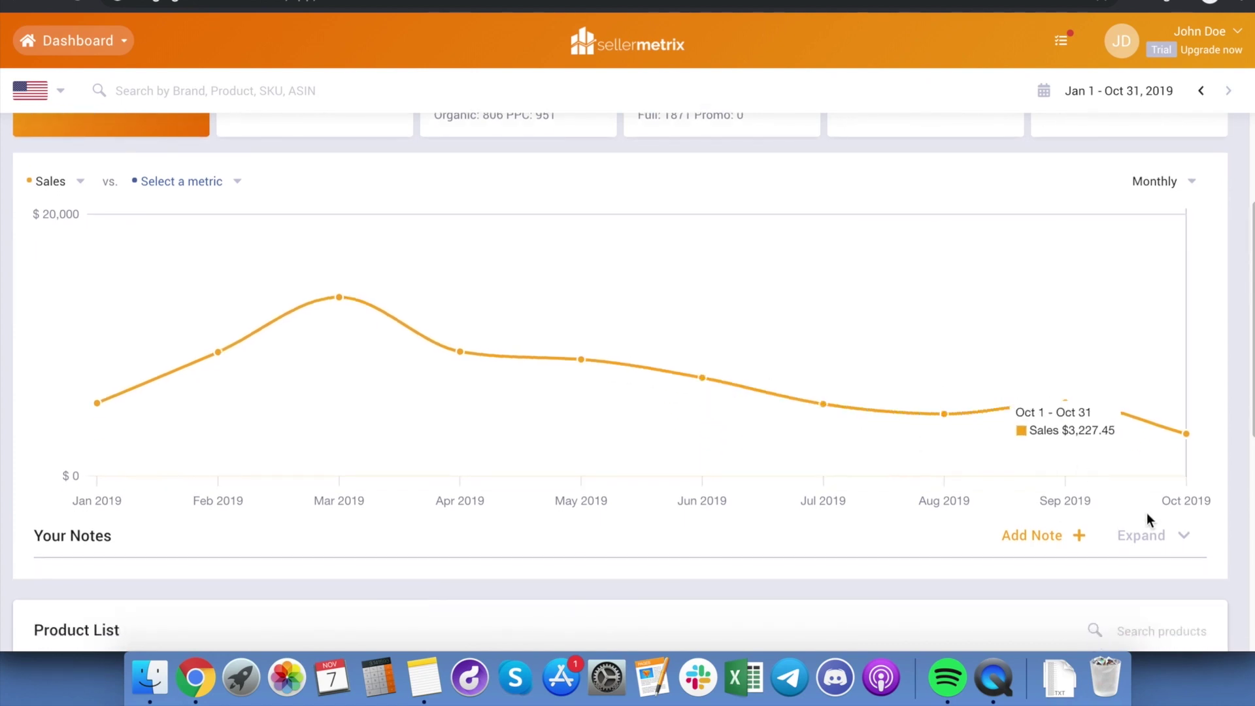
{"action": "left_click", "coordinate": [1142, 535]}
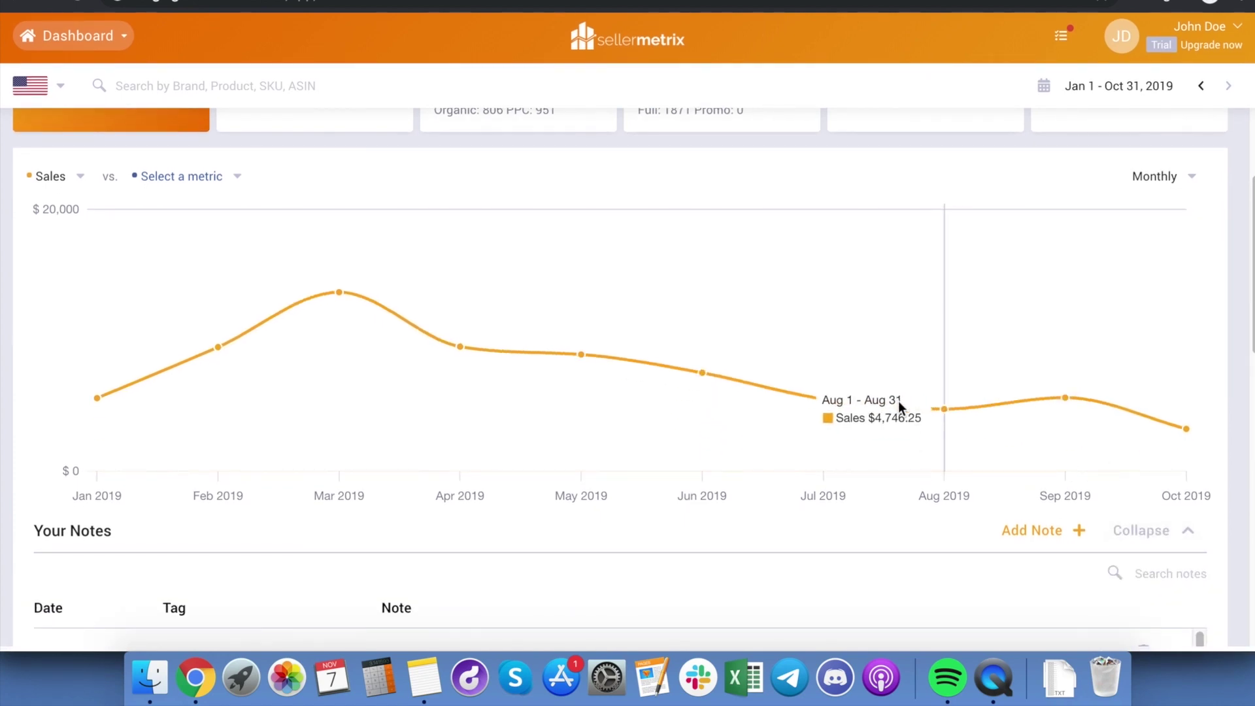
{"action": "scroll", "coordinate": [872, 436], "scroll_direction": "up", "scroll_amount": 3}
{"action": "scroll", "coordinate": [872, 437], "scroll_direction": "down", "scroll_amount": 10}
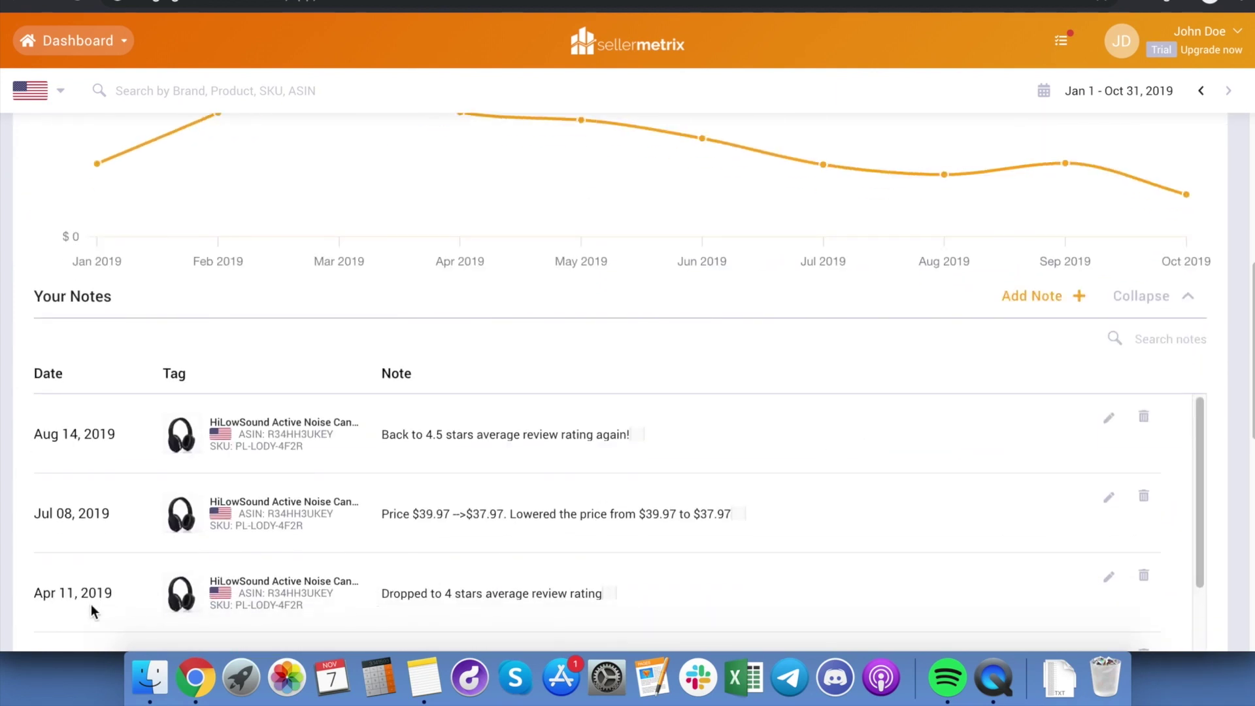
- Read the headphones' notes on review ratings and price changes, such as the April 11 entry, against the sales chart
{"action": "left_click_drag", "start_coordinate": [602, 593], "coordinate": [394, 597]}
{"action": "left_click", "coordinate": [394, 597]}
{"action": "scroll", "coordinate": [558, 441], "scroll_direction": "up", "scroll_amount": 2}
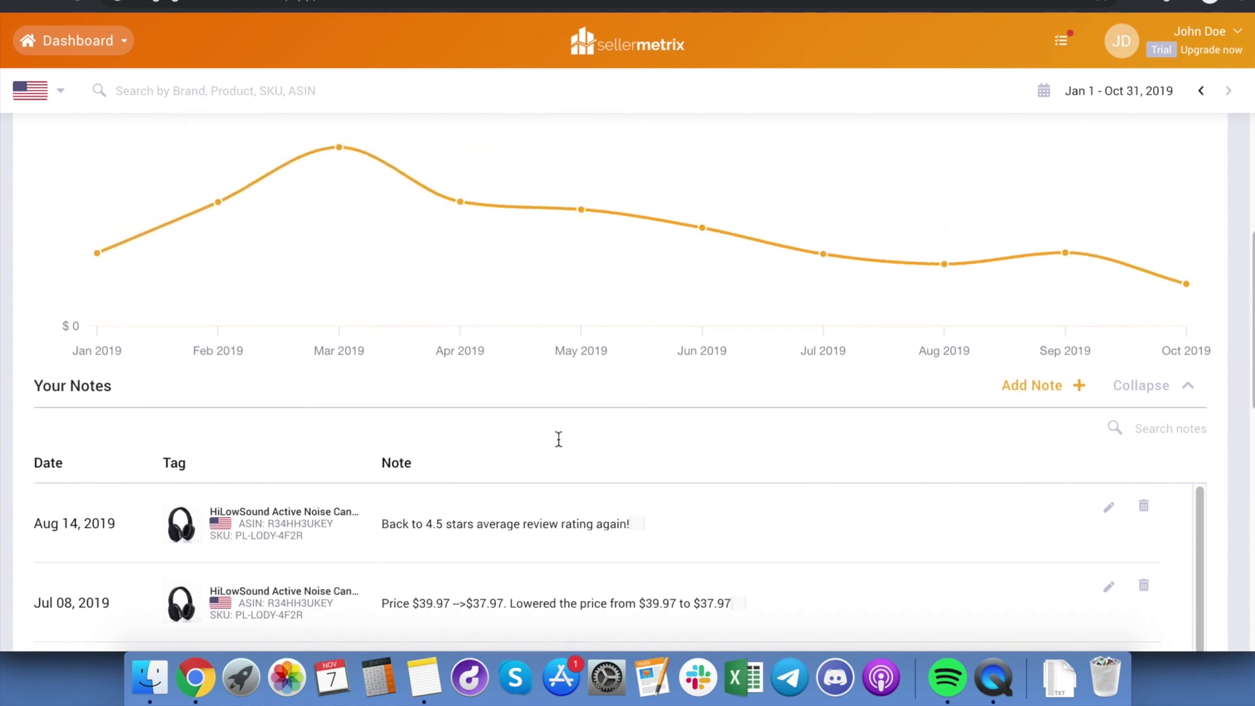
{"action": "scroll", "coordinate": [558, 439], "scroll_direction": "down", "scroll_amount": 3}
{"action": "scroll", "coordinate": [559, 439], "scroll_direction": "up", "scroll_amount": 3}
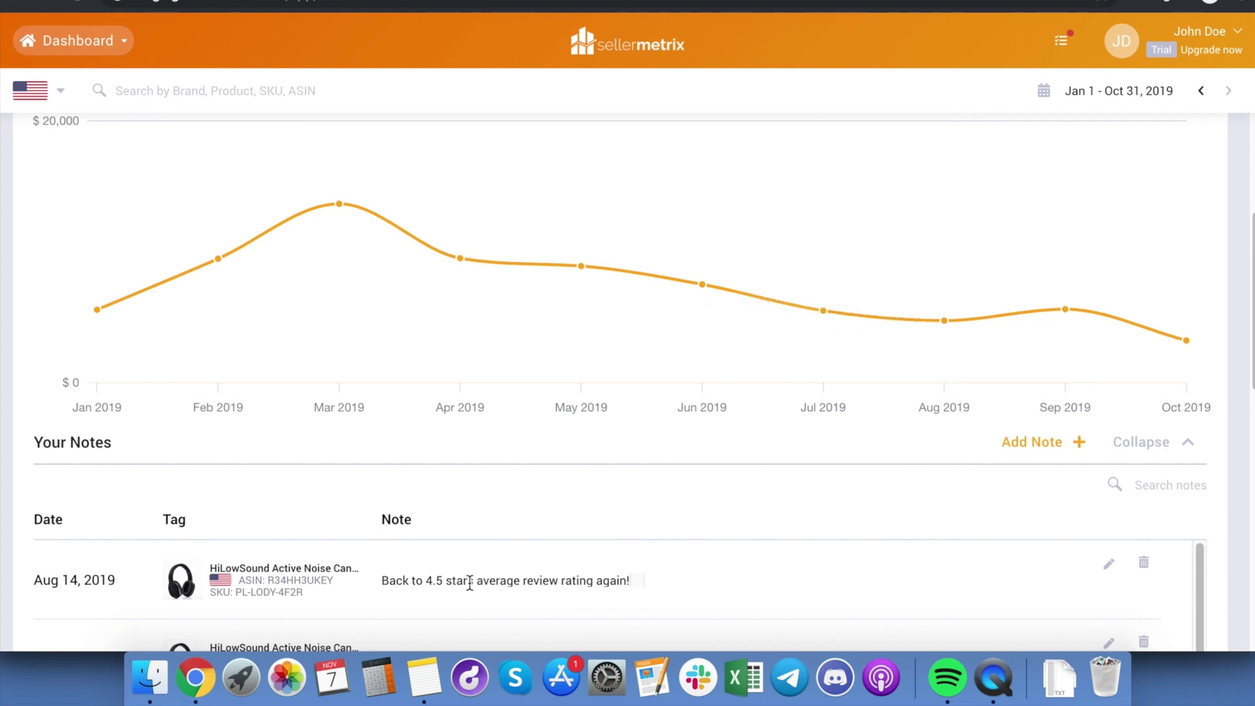
- Examine the headphones' summary metrics, highlighting the promo figure under Units
{"action": "scroll", "coordinate": [1069, 333], "scroll_direction": "up", "scroll_amount": 5}
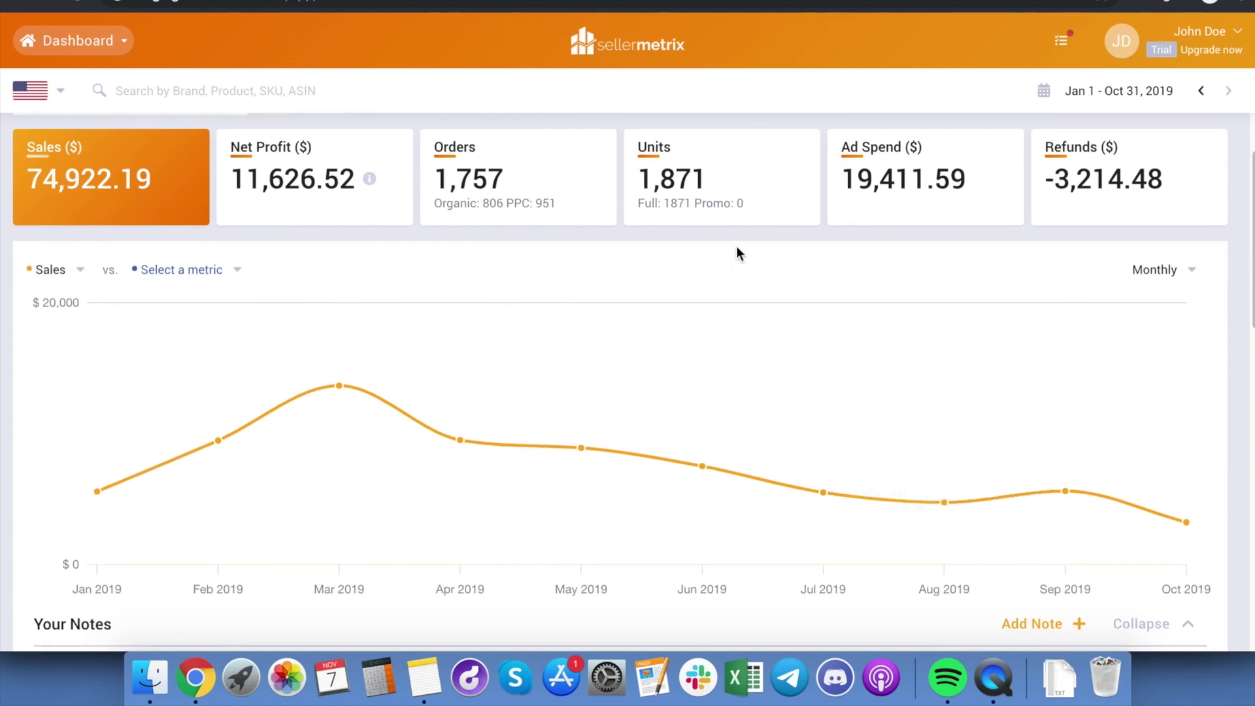
{"action": "left_click_drag", "start_coordinate": [696, 208], "coordinate": [744, 207]}
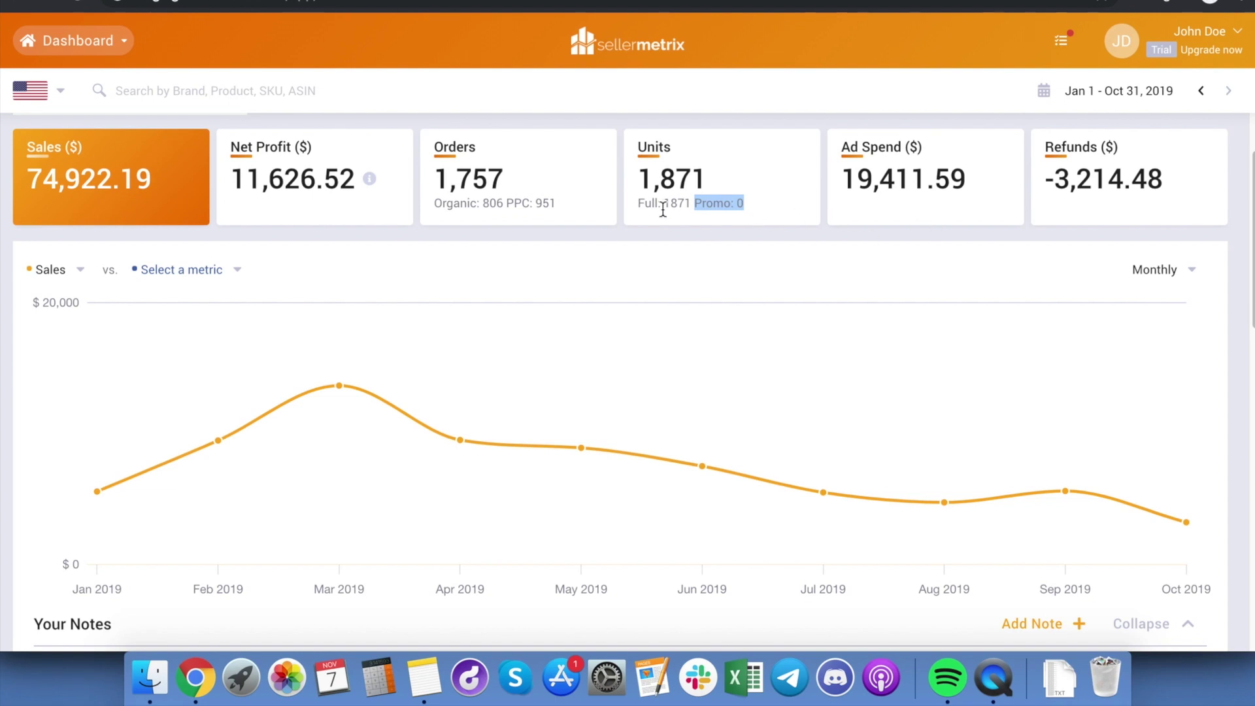
{"action": "left_click", "coordinate": [707, 193]}
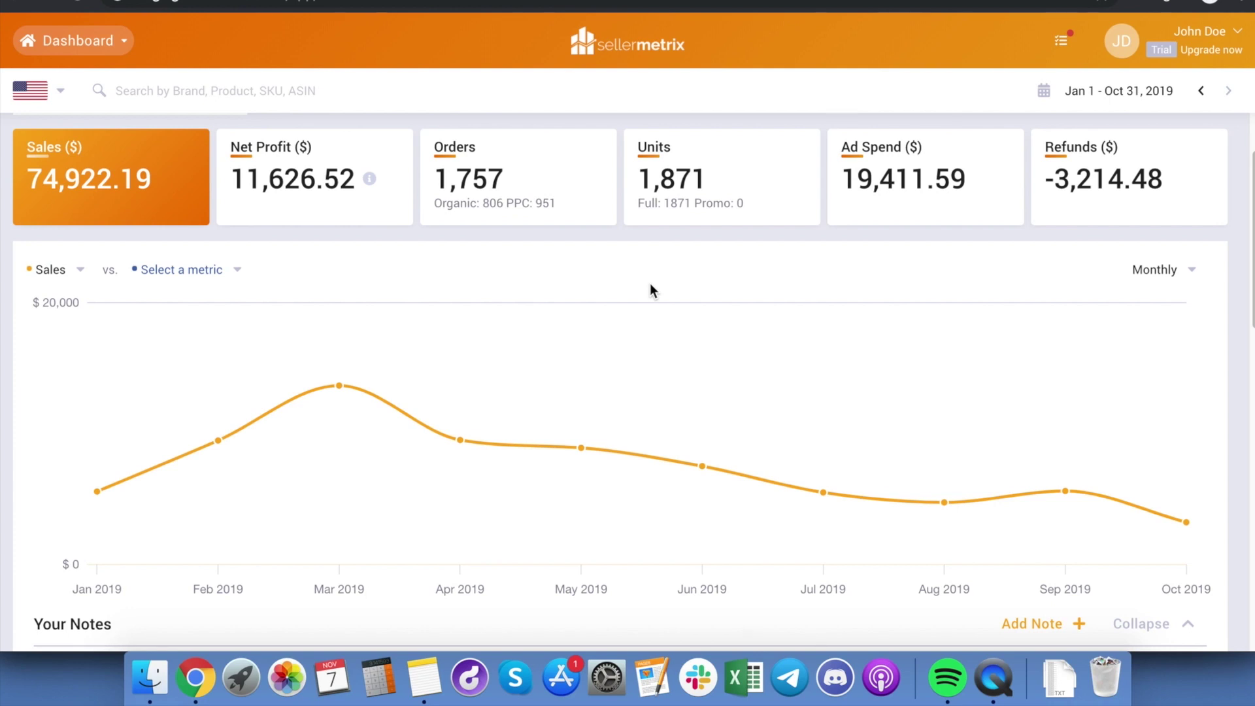
- Remove the headphones from the product filter and set the dashboard's date range to Last Month
{"action": "scroll", "coordinate": [245, 183], "scroll_direction": "up", "scroll_amount": 2}
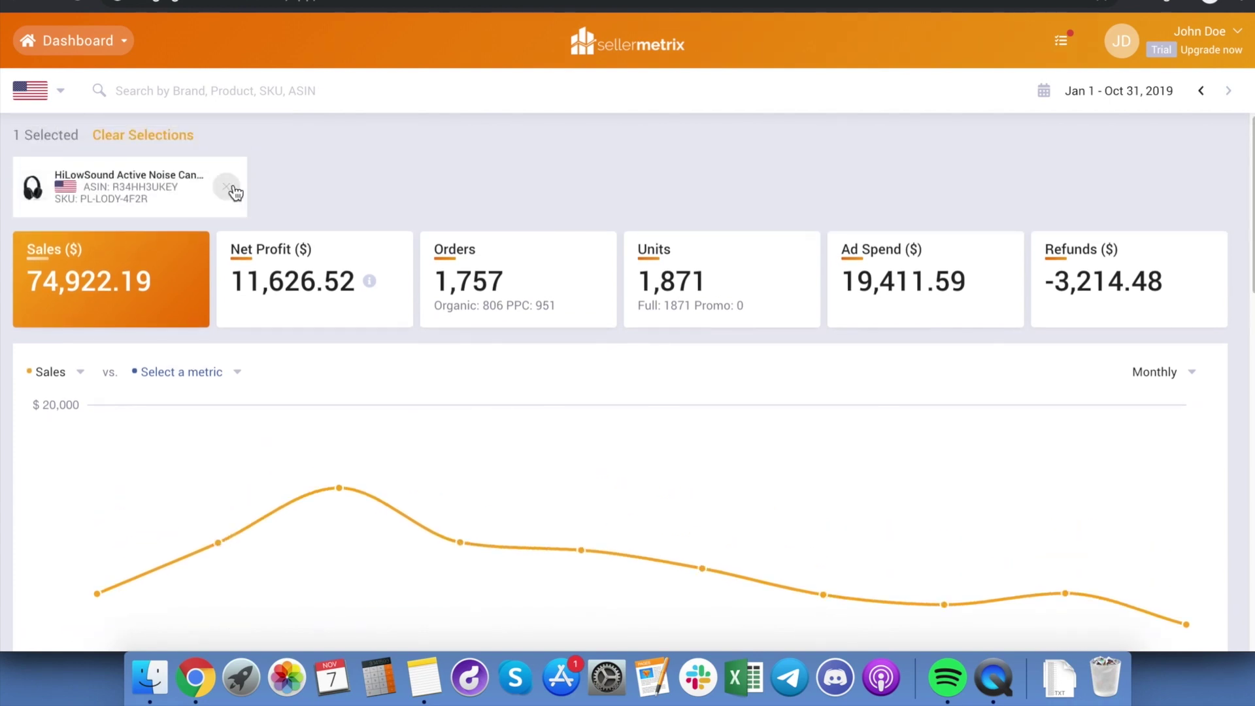
{"action": "left_click", "coordinate": [234, 191]}
{"action": "left_click", "coordinate": [1110, 92]}
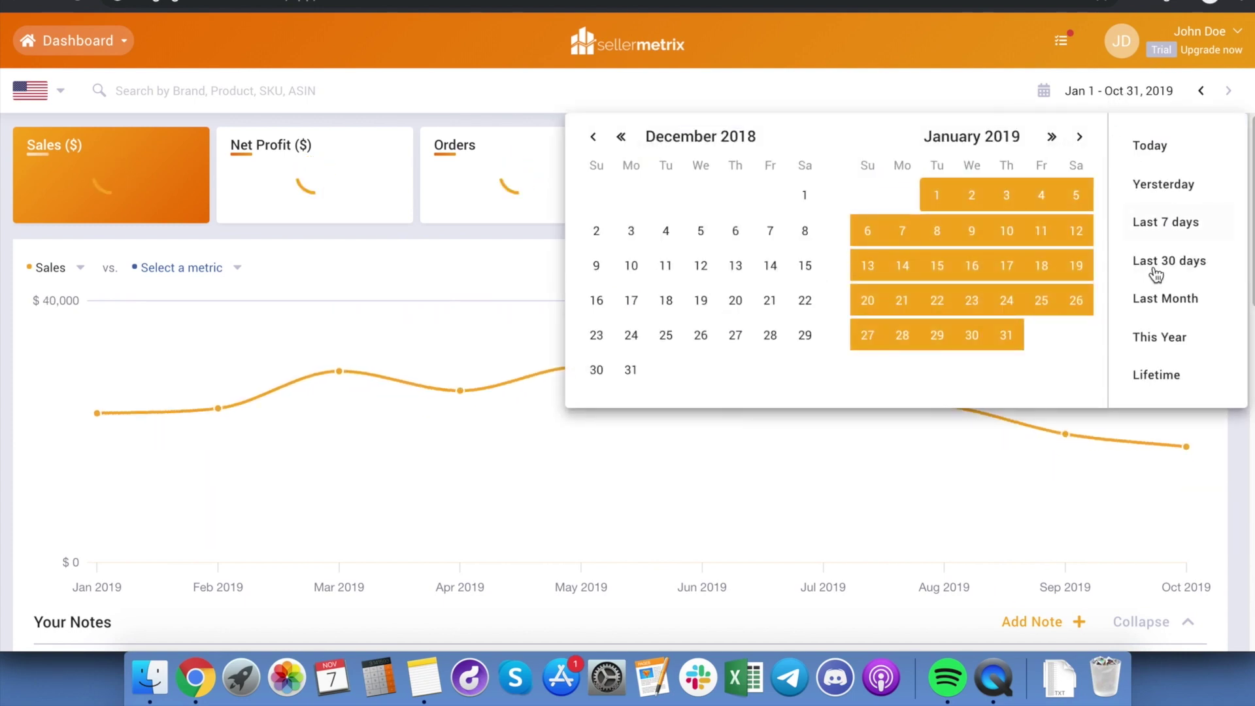
{"action": "left_click", "coordinate": [1150, 300]}
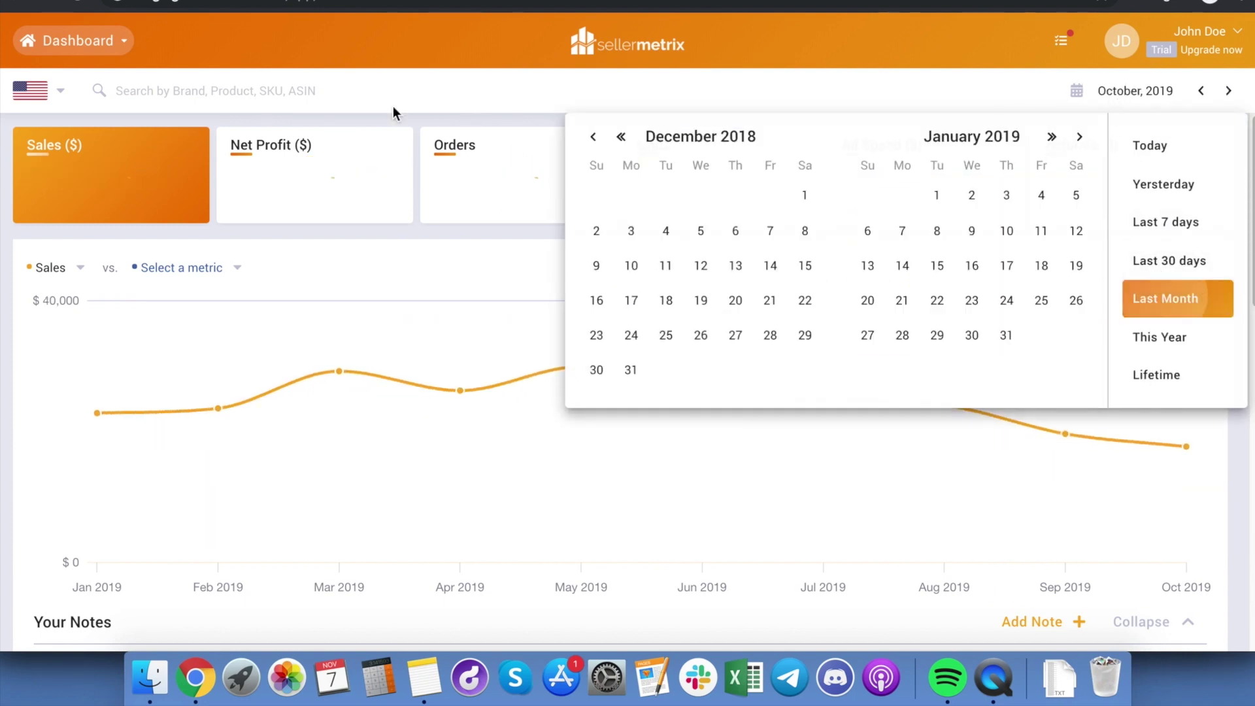
- Go to the Products page and open the HiLowSound headphones' cost fields for editing, discarding the edit without changes
{"action": "left_click", "coordinate": [97, 49]}
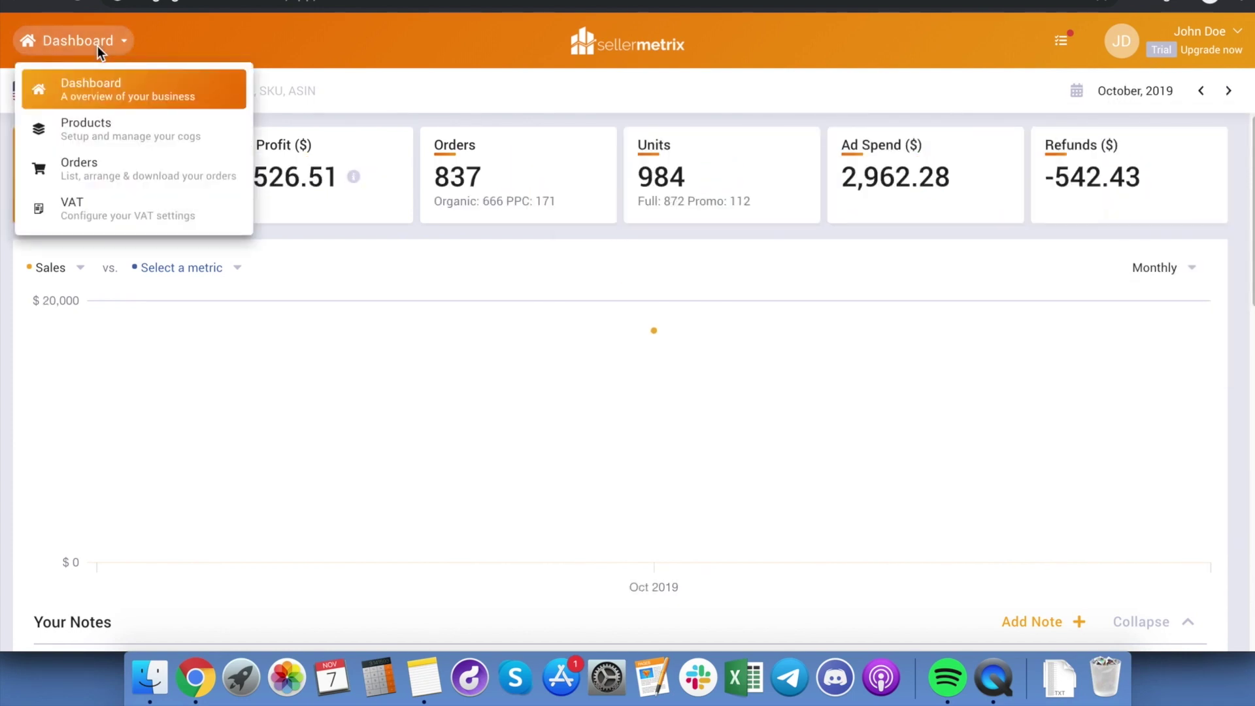
{"action": "left_click", "coordinate": [111, 128]}
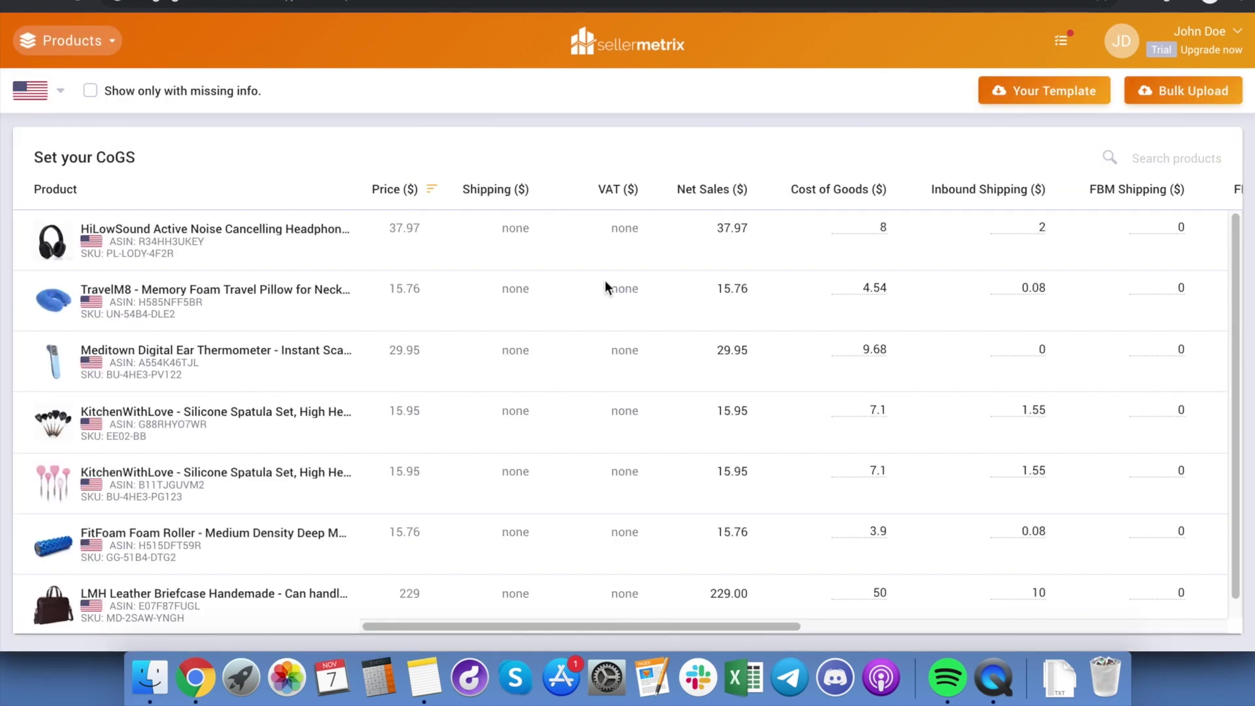
{"action": "scroll", "coordinate": [605, 282], "scroll_direction": "right", "scroll_amount": 5}
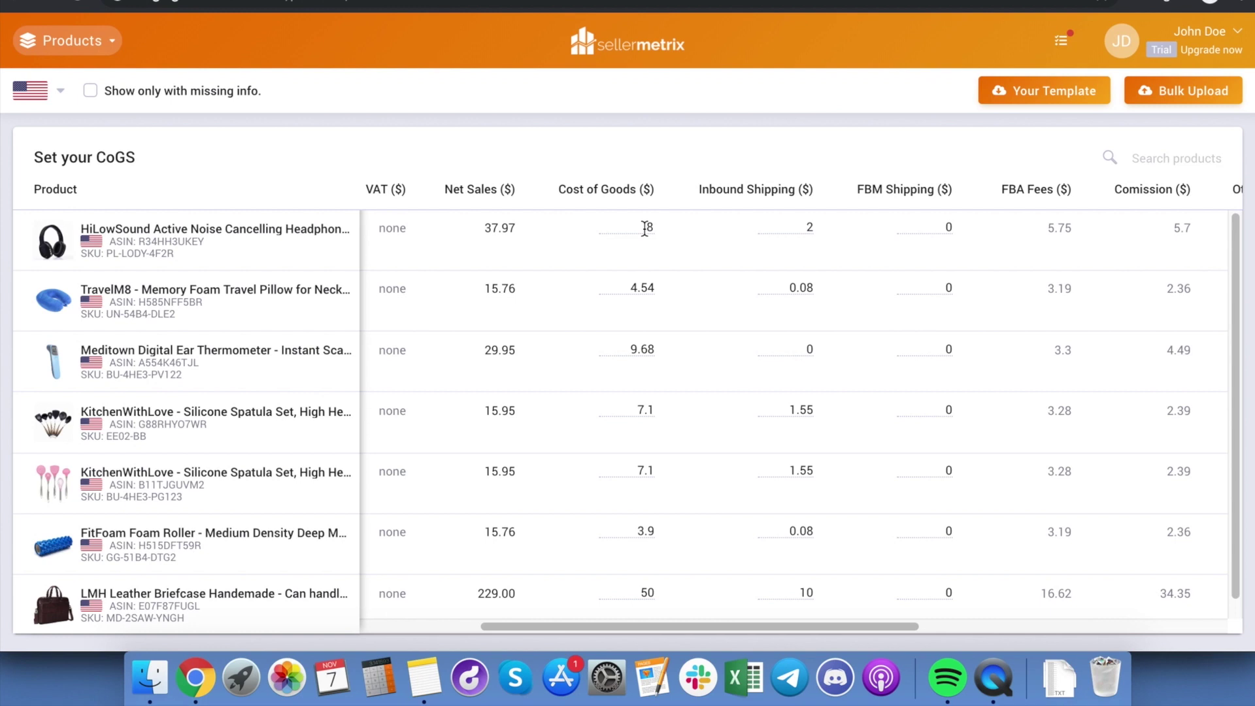
{"action": "left_click", "coordinate": [642, 221]}
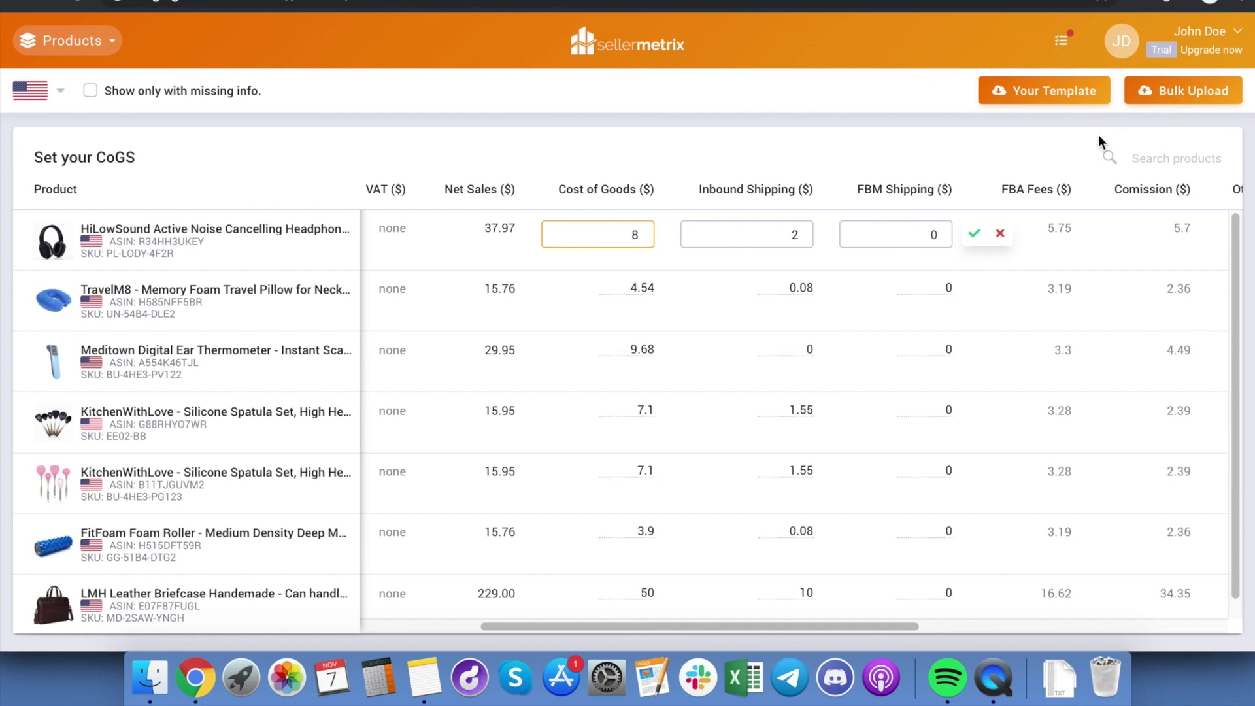
{"action": "left_click", "coordinate": [999, 233]}
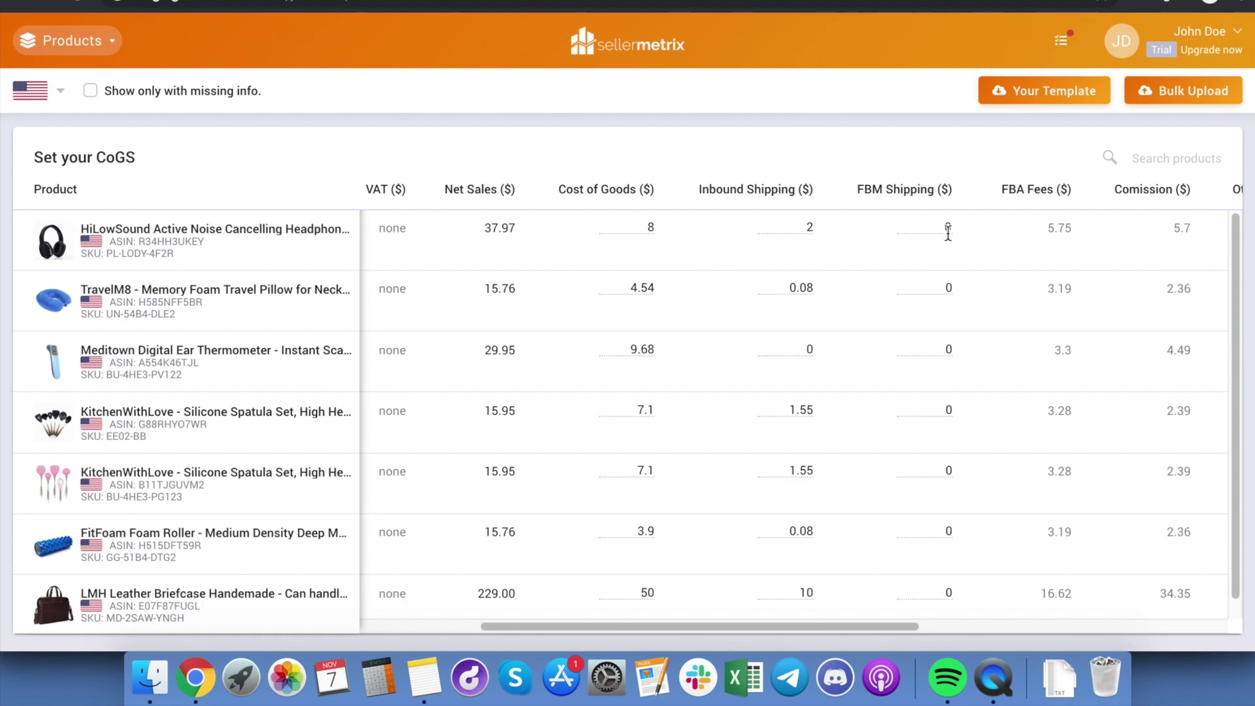
- Sort the product cost table by margin from lowest to highest and review its cost, fee and profit columns
{"action": "scroll", "coordinate": [1017, 253], "scroll_direction": "right", "scroll_amount": 5}
{"action": "scroll", "coordinate": [1017, 258], "scroll_direction": "right", "scroll_amount": 6}
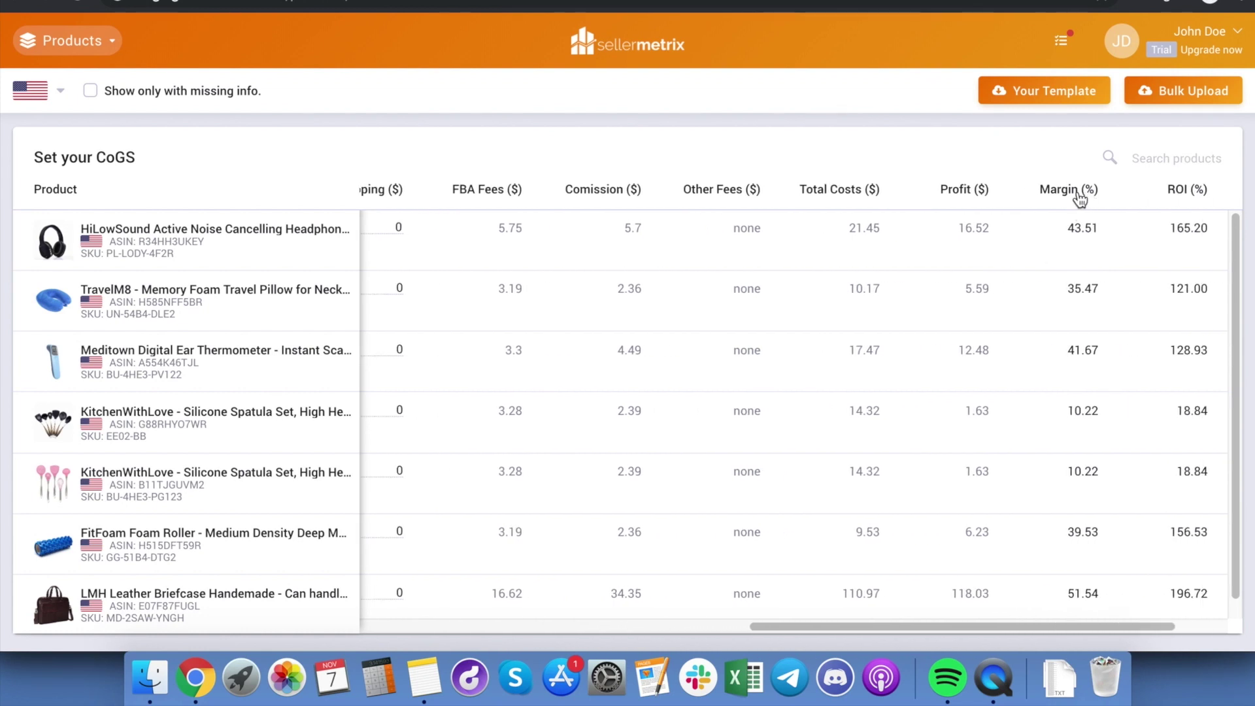
{"action": "left_click", "coordinate": [1078, 200]}
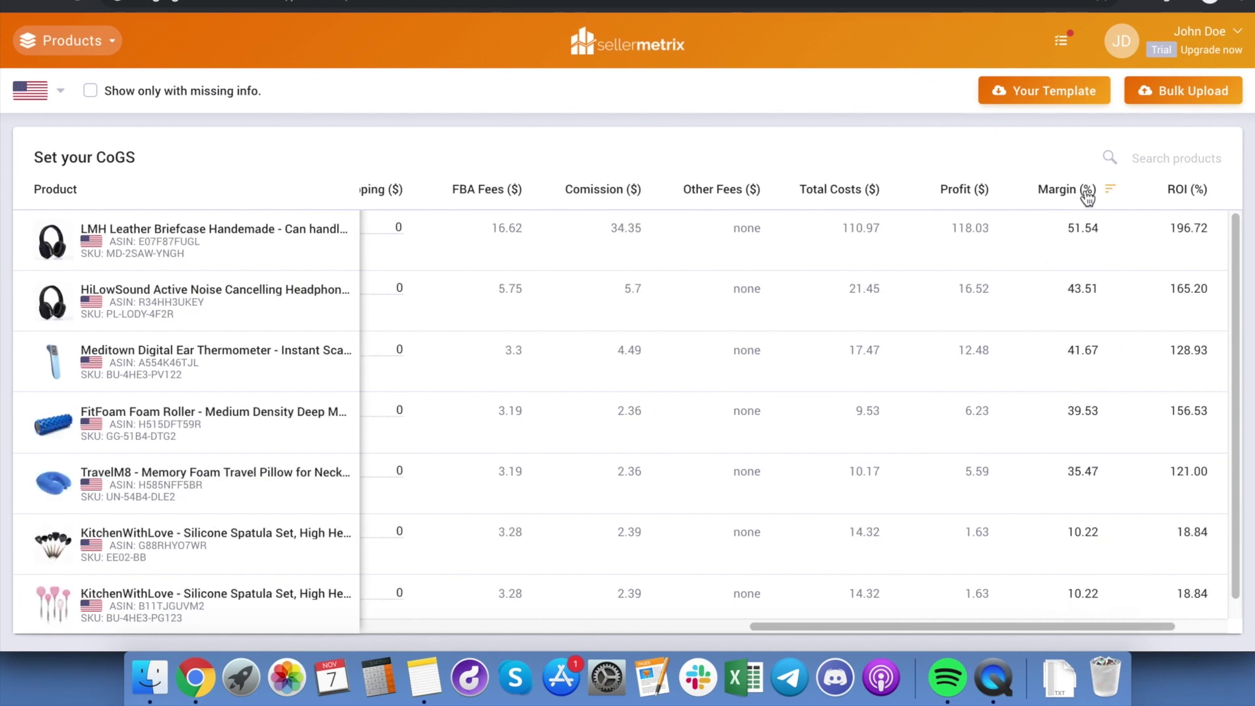
{"action": "left_click", "coordinate": [1083, 199]}
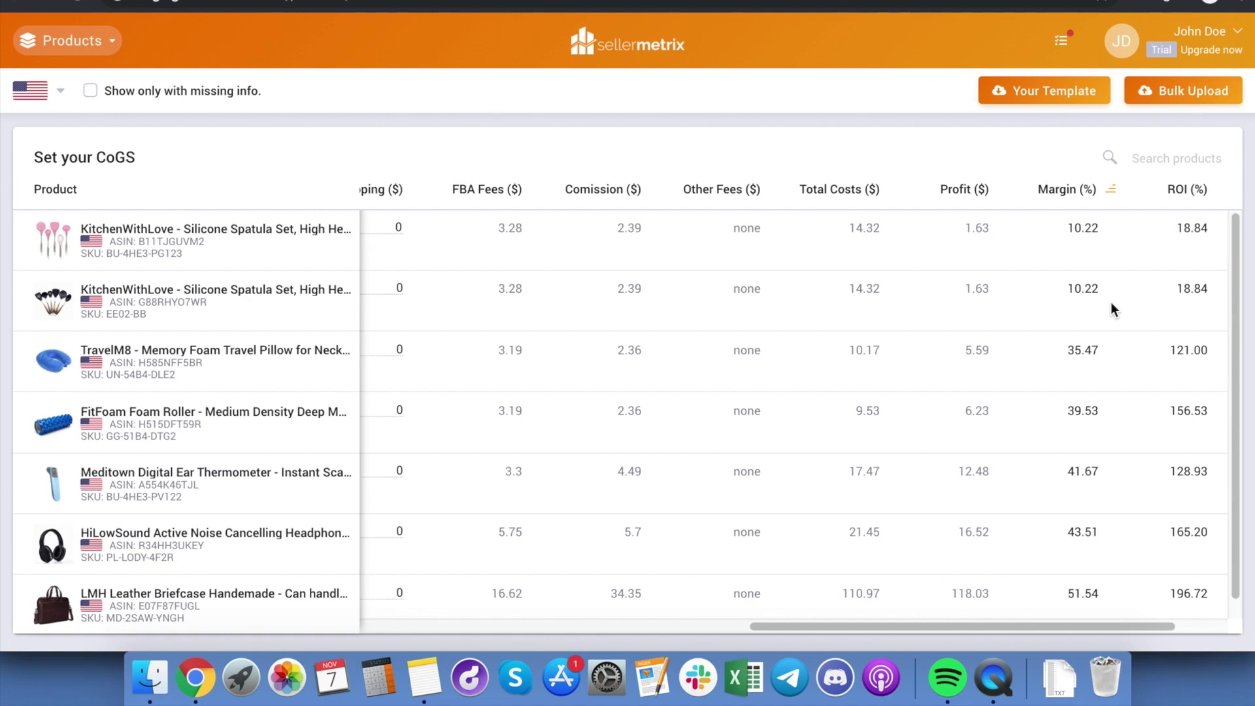
{"action": "scroll", "coordinate": [939, 309], "scroll_direction": "left", "scroll_amount": 10}
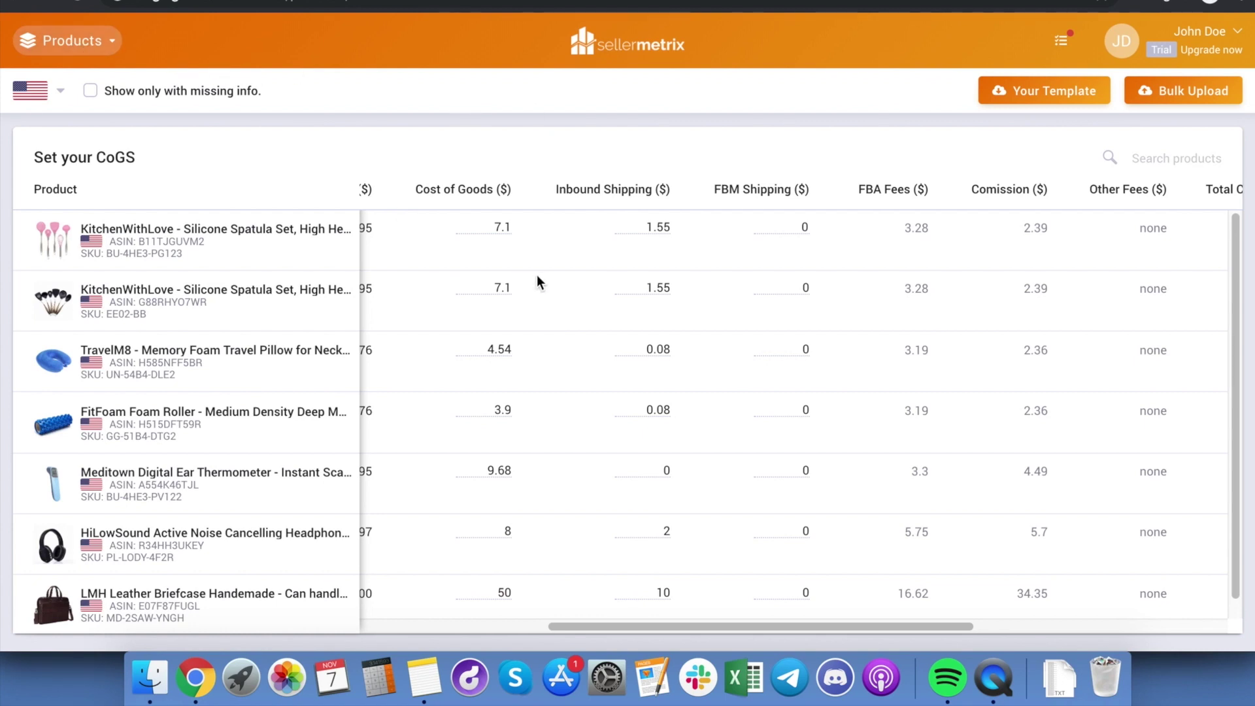
- On the Orders page, view the second order's detailed amount breakdown and sort the orders by quantity, highest first
{"action": "left_click", "coordinate": [62, 39]}
{"action": "left_click", "coordinate": [117, 162]}
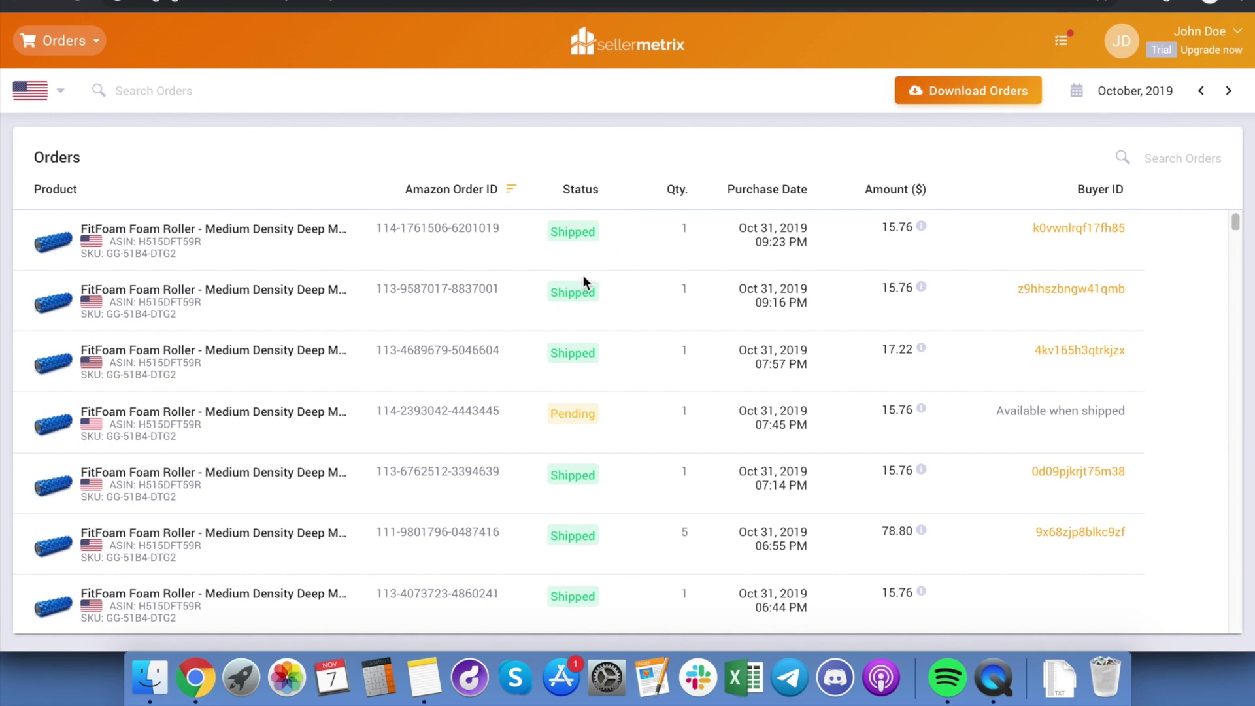
{"action": "left_click", "coordinate": [921, 289]}
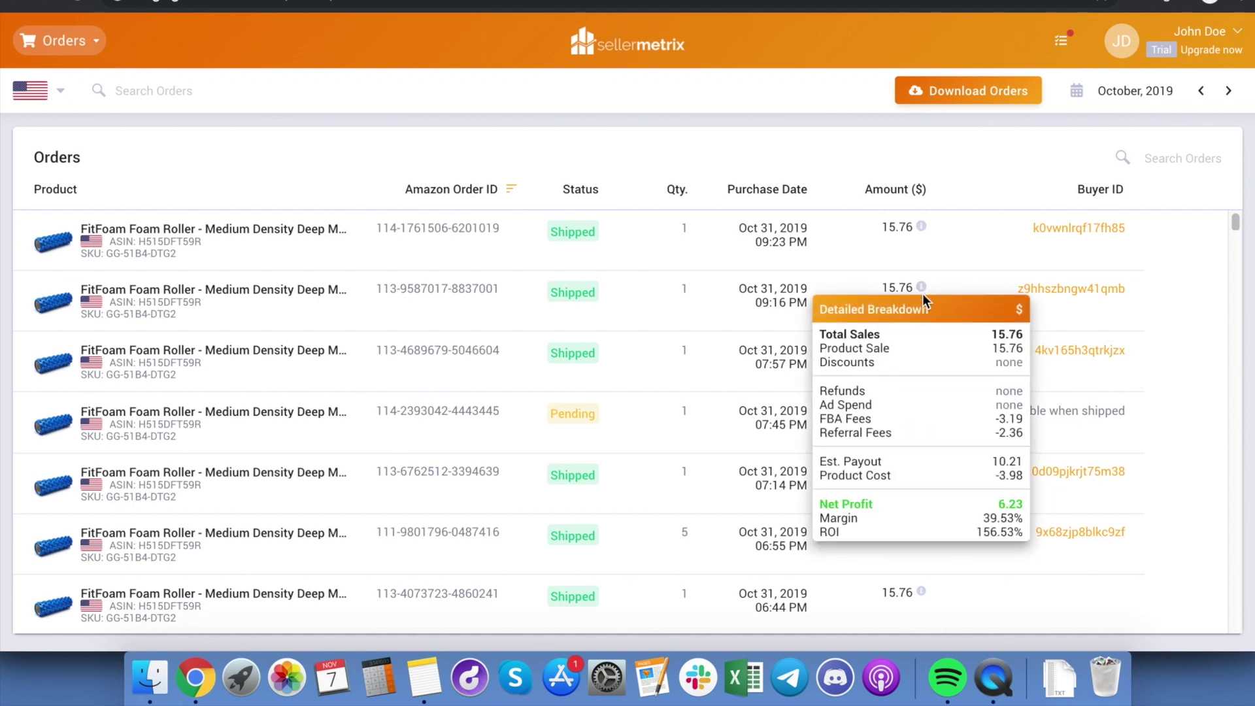
{"action": "left_click", "coordinate": [944, 248]}
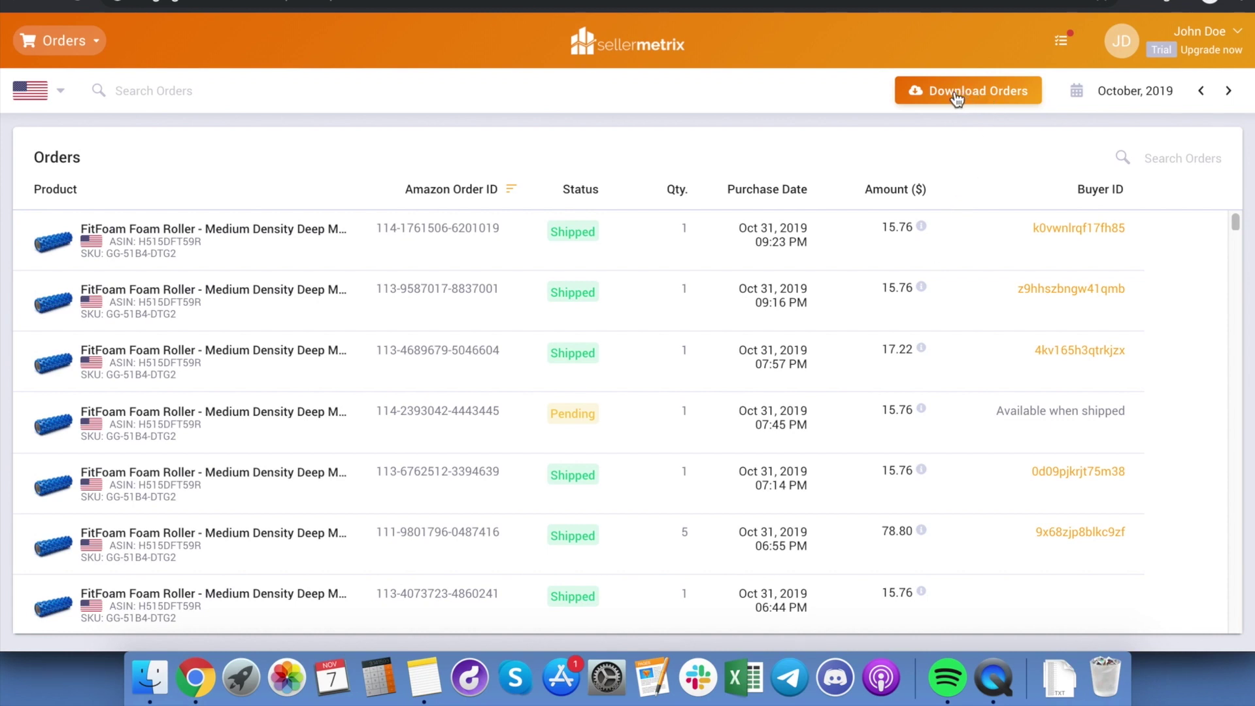
{"action": "left_click", "coordinate": [677, 190]}
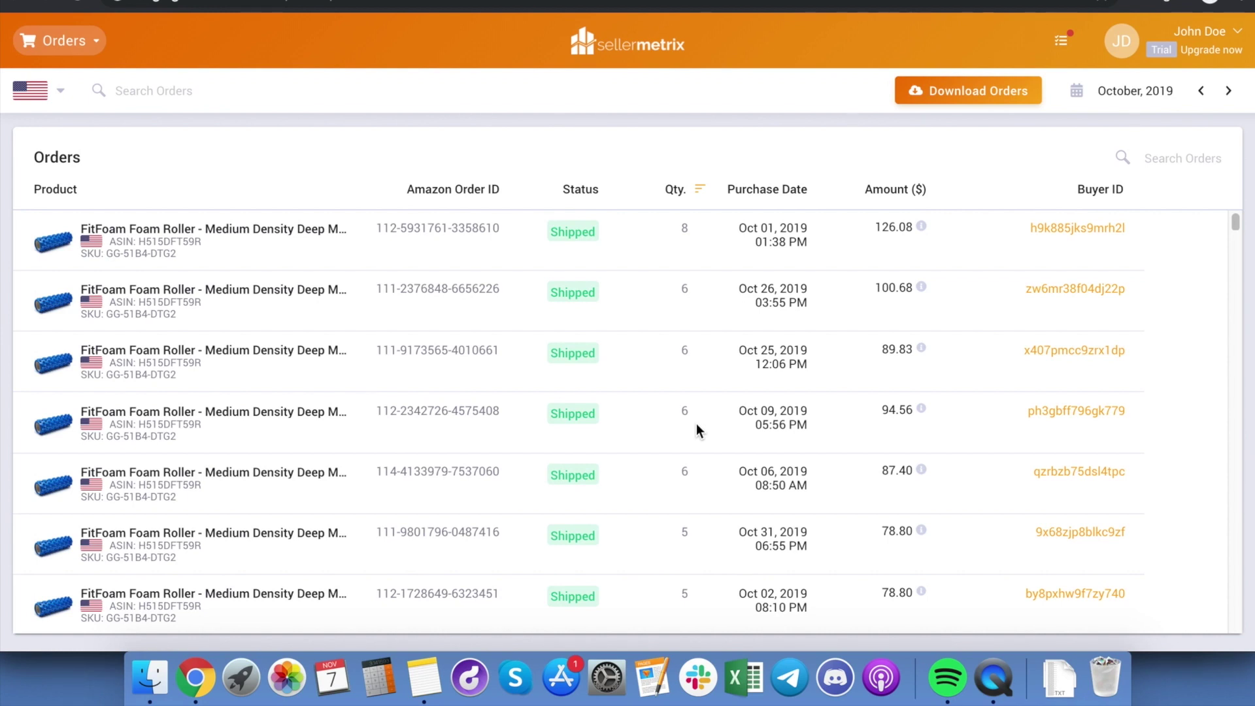
- Go to the VAT page to review the VAT setup for each marketplace
{"action": "left_click", "coordinate": [65, 40]}
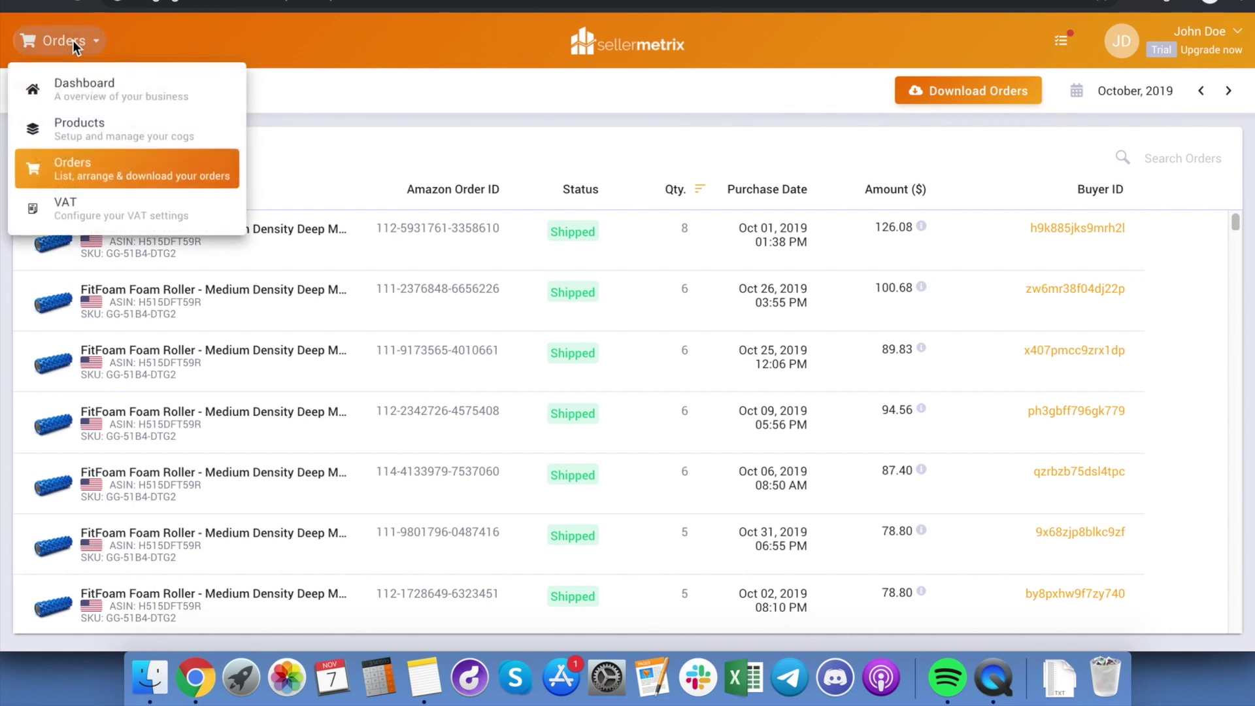
{"action": "left_click", "coordinate": [103, 215]}
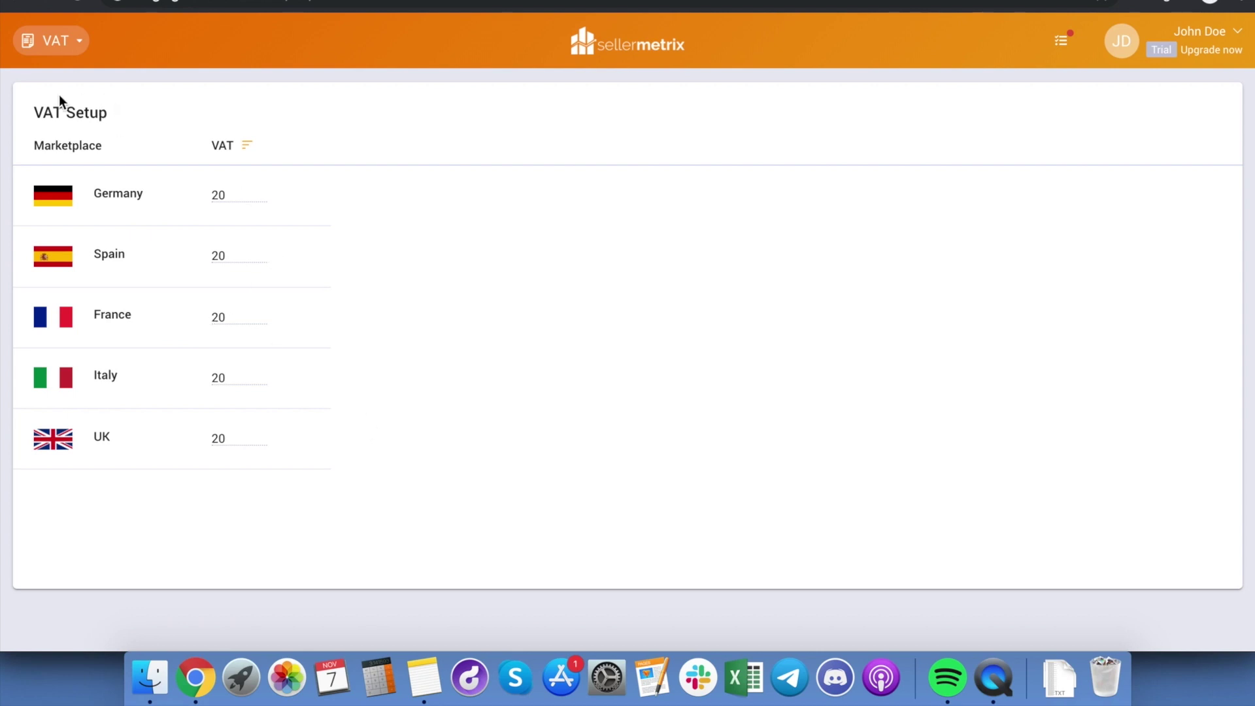
- Return to the Dashboard and examine the Product List's per-product metrics through to the Inventory column
{"action": "left_click", "coordinate": [81, 41]}
{"action": "left_click", "coordinate": [115, 84]}
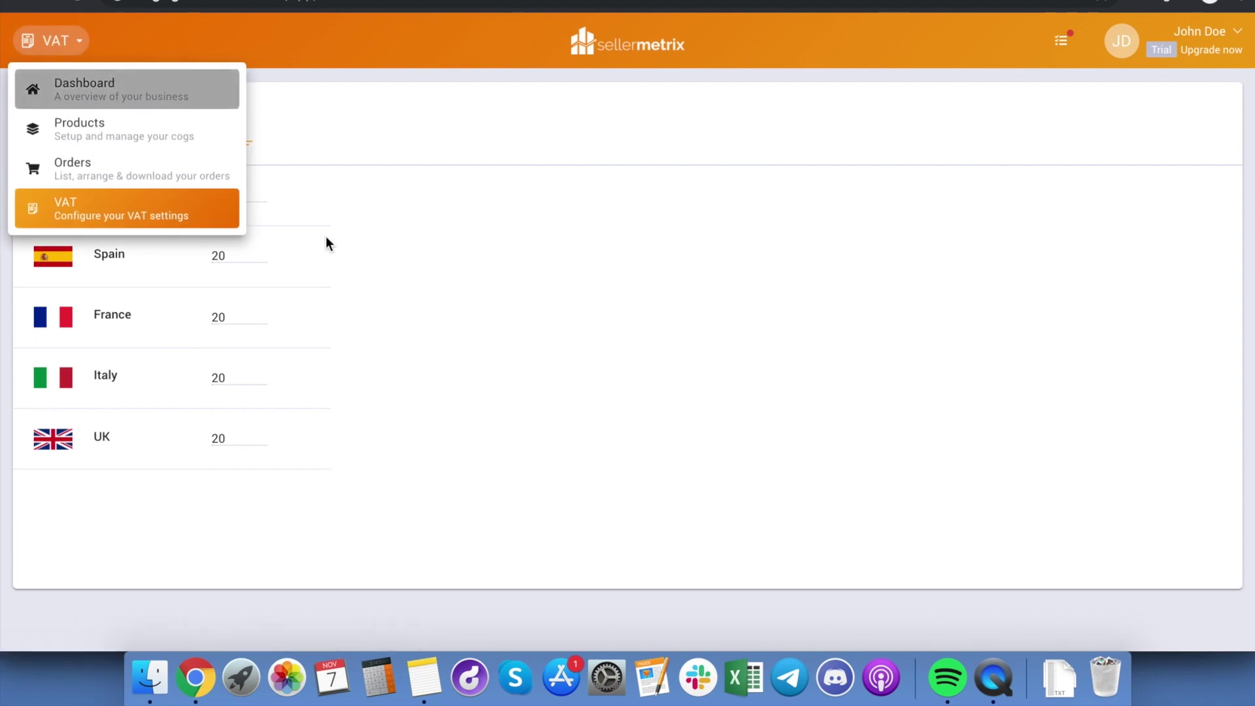
{"action": "scroll", "coordinate": [507, 269], "scroll_direction": "down", "scroll_amount": 5}
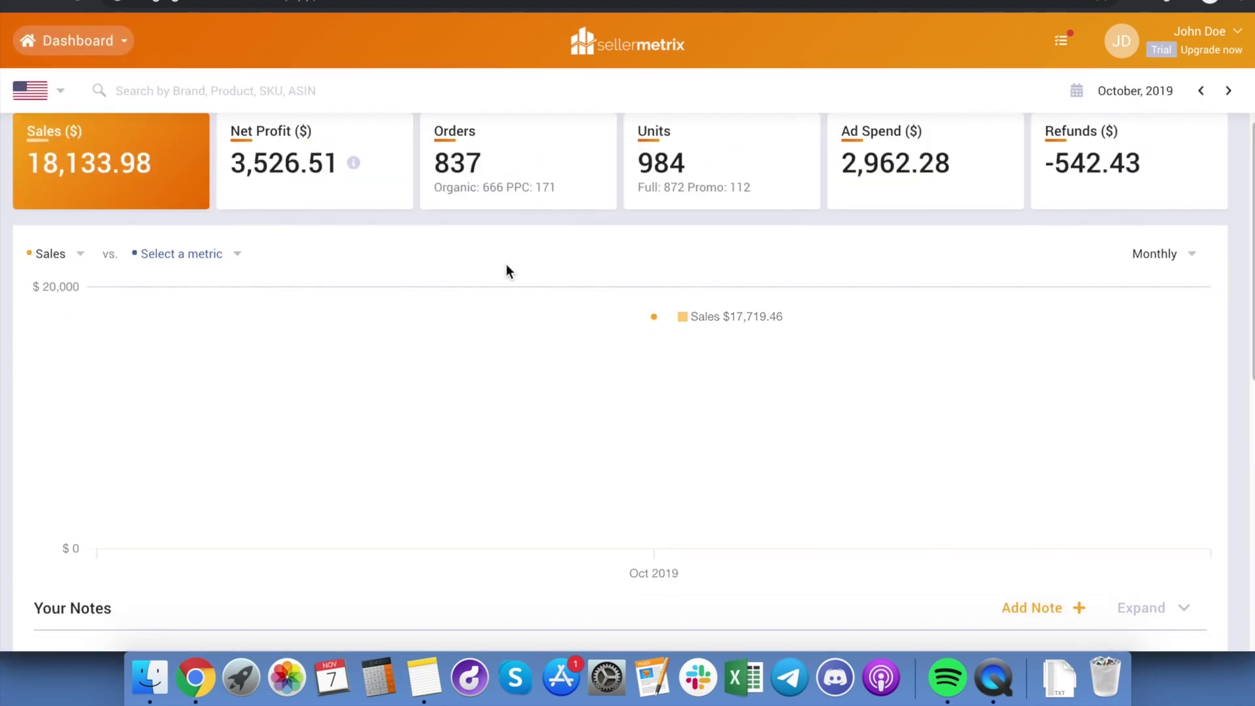
{"action": "scroll", "coordinate": [507, 269], "scroll_direction": "down", "scroll_amount": 2}
{"action": "mouse_move", "coordinate": [566, 327]}
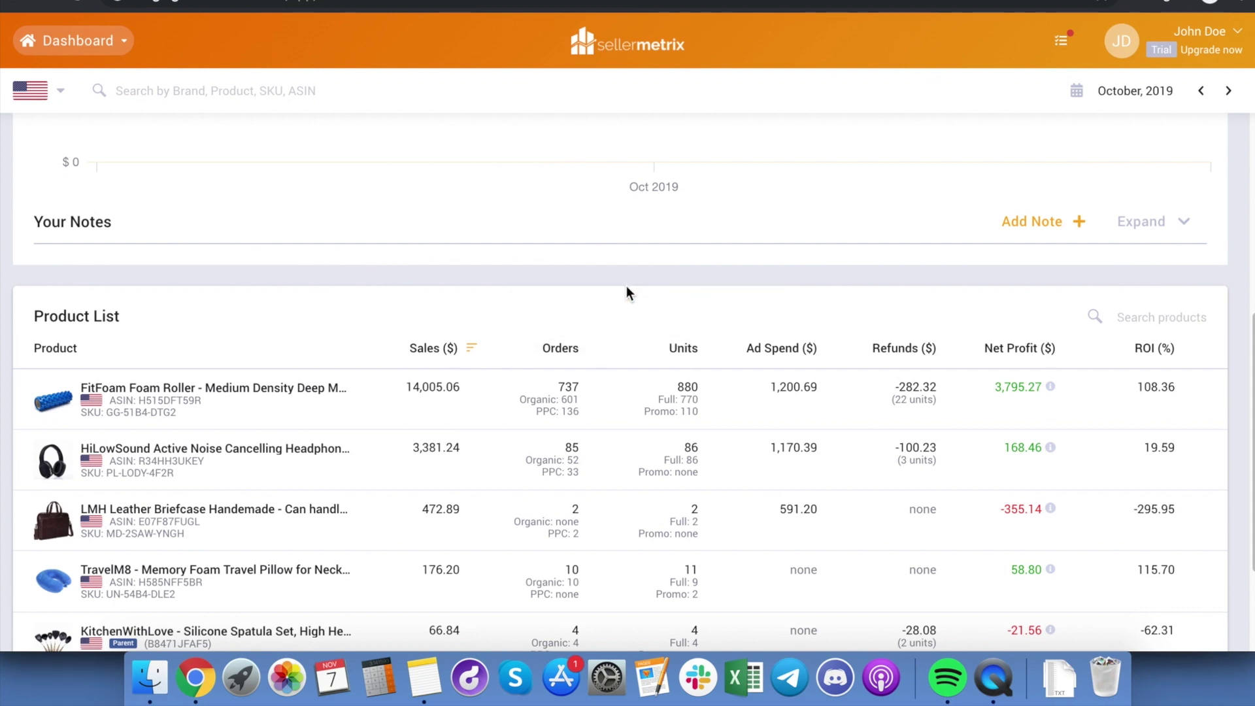
{"action": "scroll", "coordinate": [569, 404], "scroll_direction": "right", "scroll_amount": 2}
{"action": "scroll", "coordinate": [569, 410], "scroll_direction": "right", "scroll_amount": 2}
{"action": "scroll", "coordinate": [664, 417], "scroll_direction": "right", "scroll_amount": 5}
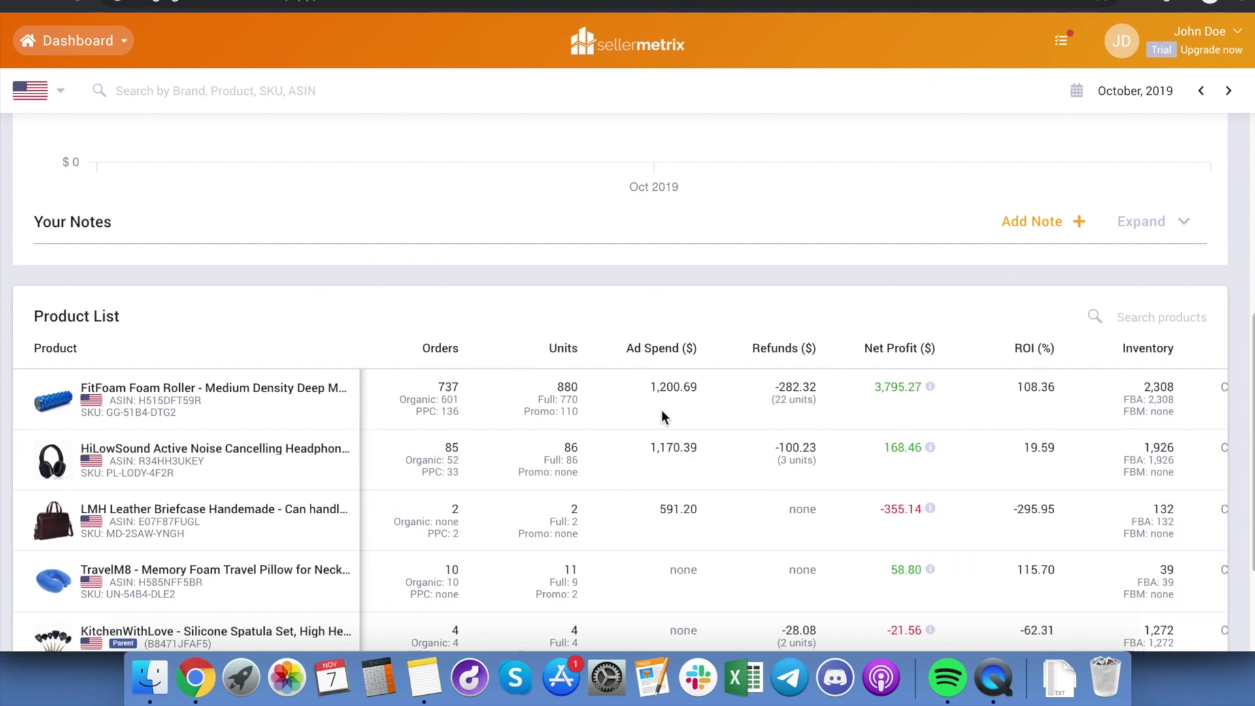